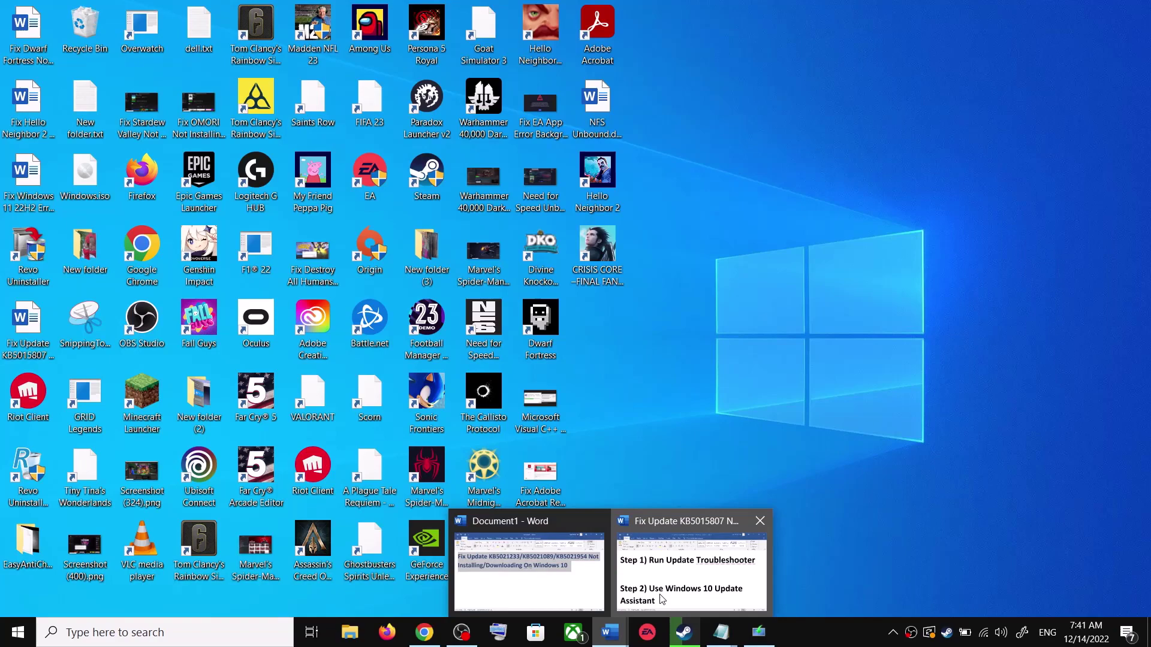
# - Open the Windows Update troubleshooter under Update & Security > Troubleshoot > Additional troubleshooters
pyautogui.click(661, 596)
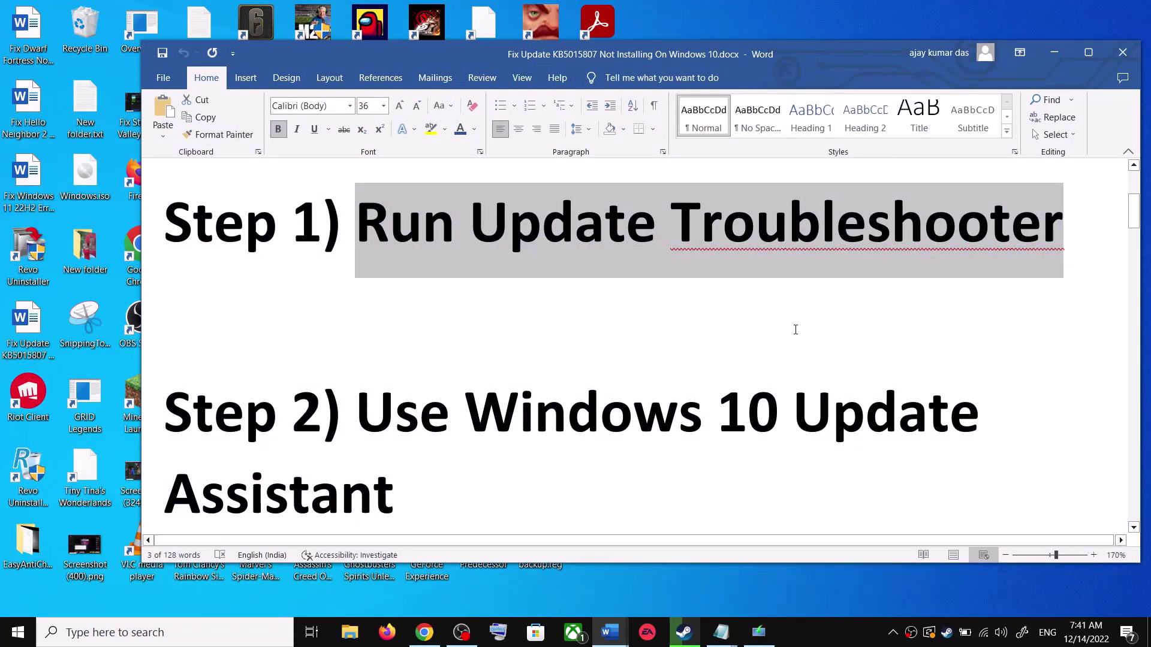
pyautogui.press('super+i')
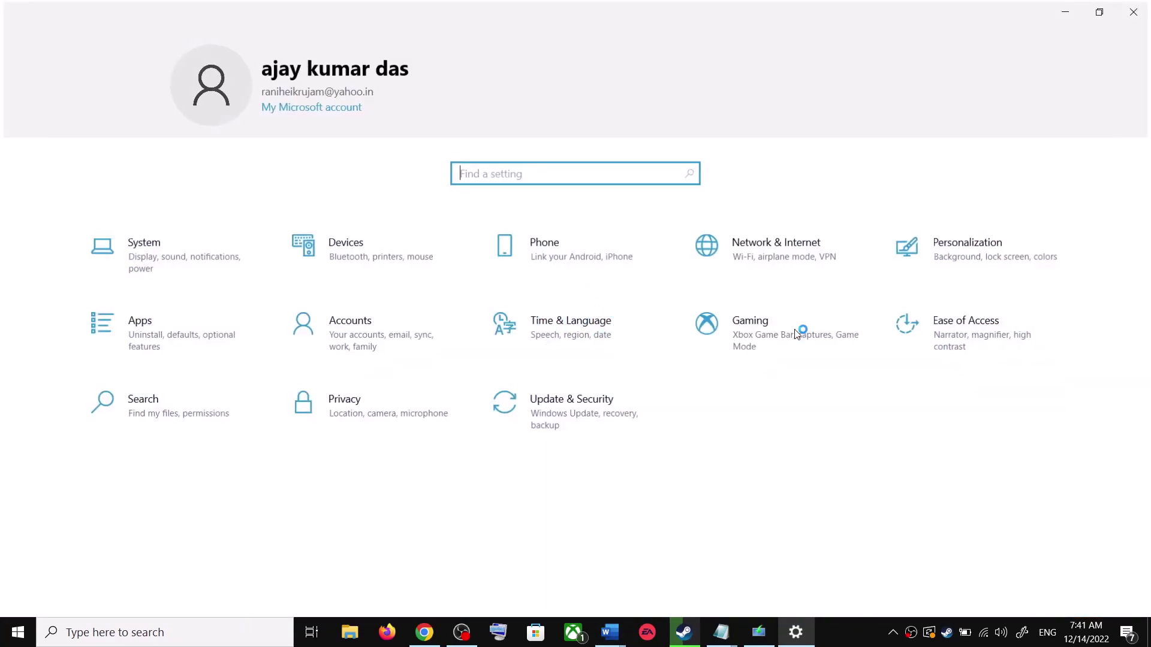
pyautogui.click(582, 414)
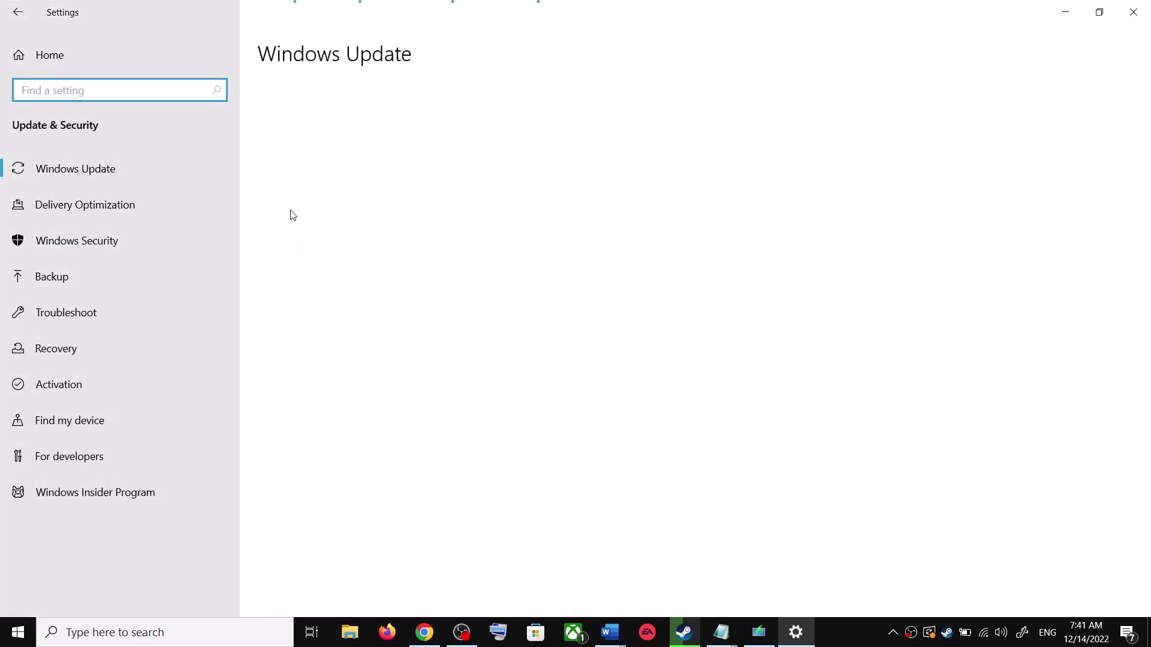
pyautogui.click(92, 313)
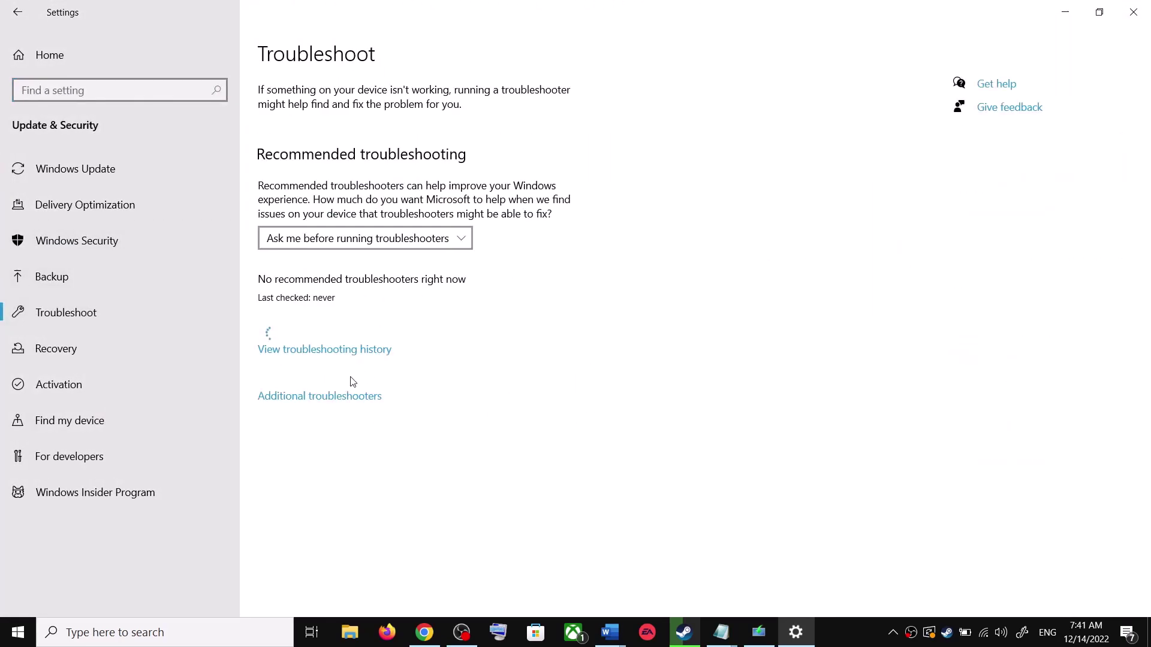
pyautogui.click(334, 398)
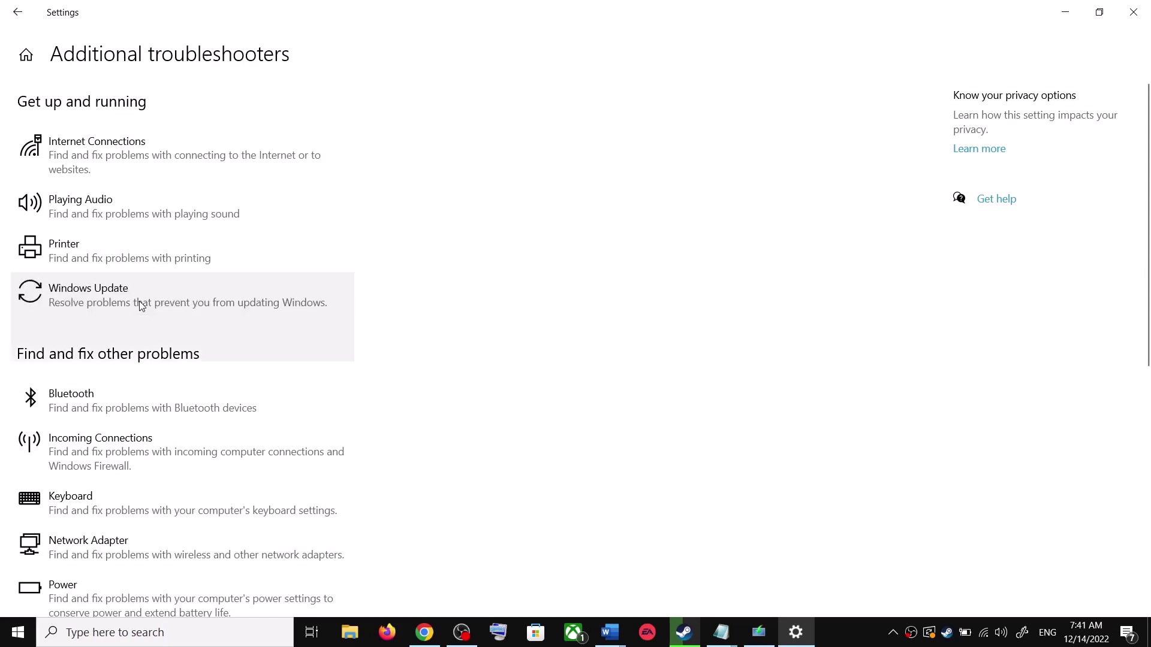
pyautogui.click(143, 304)
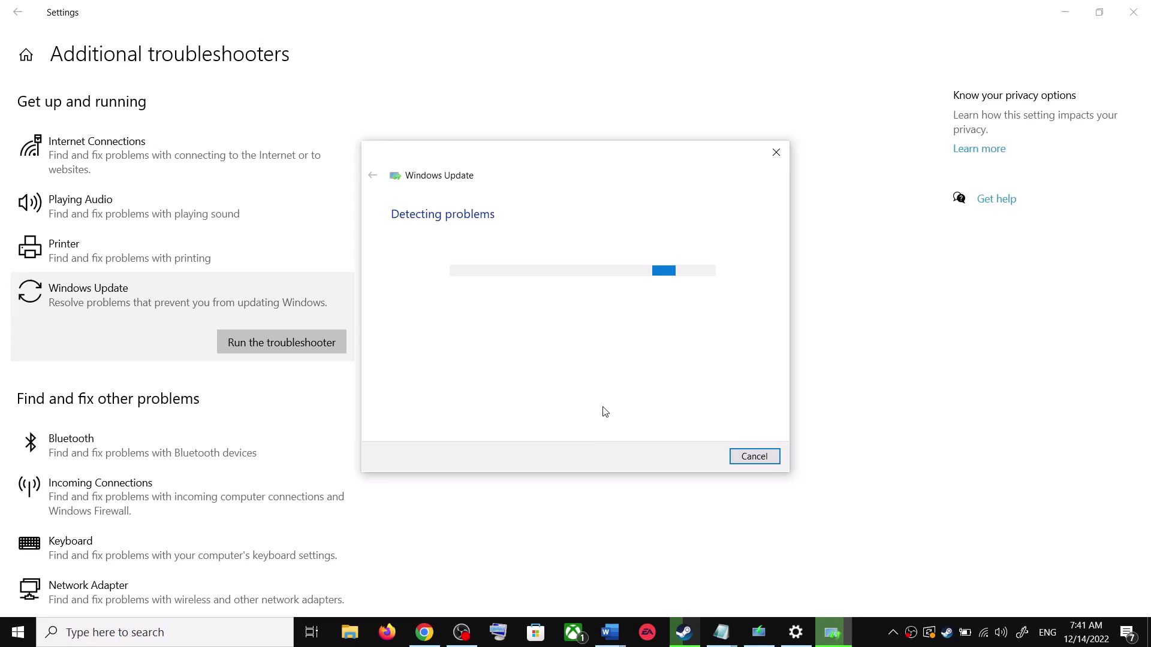
# - Open and dismiss the Start menu power options, then return to the guide
pyautogui.click(17, 631)
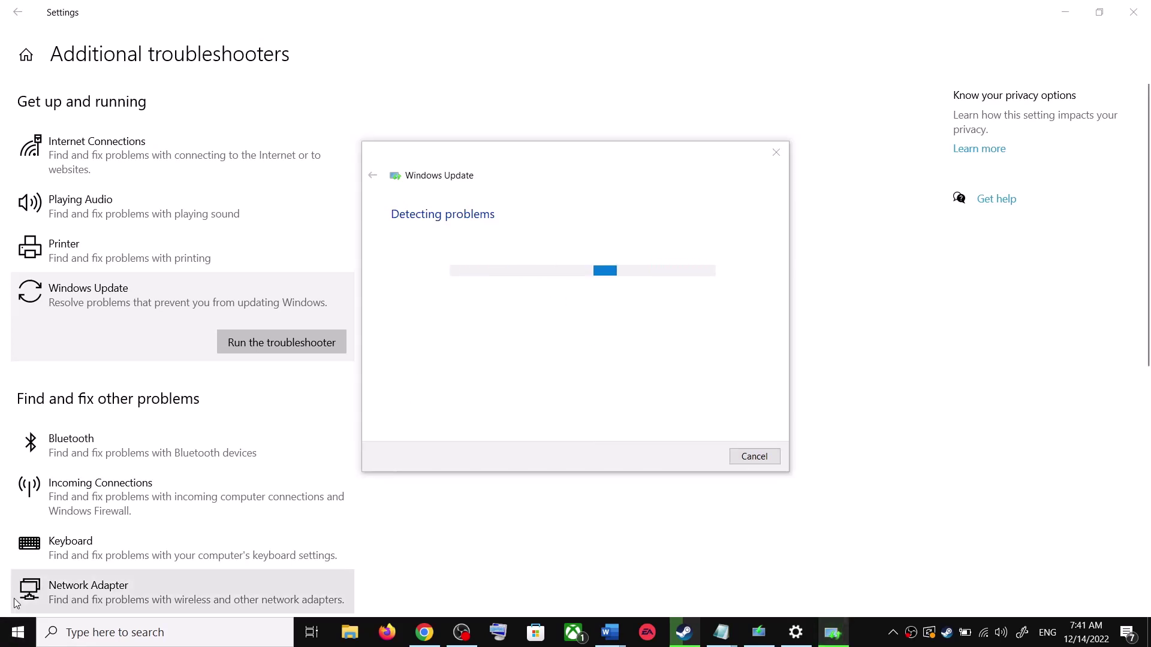
pyautogui.click(17, 633)
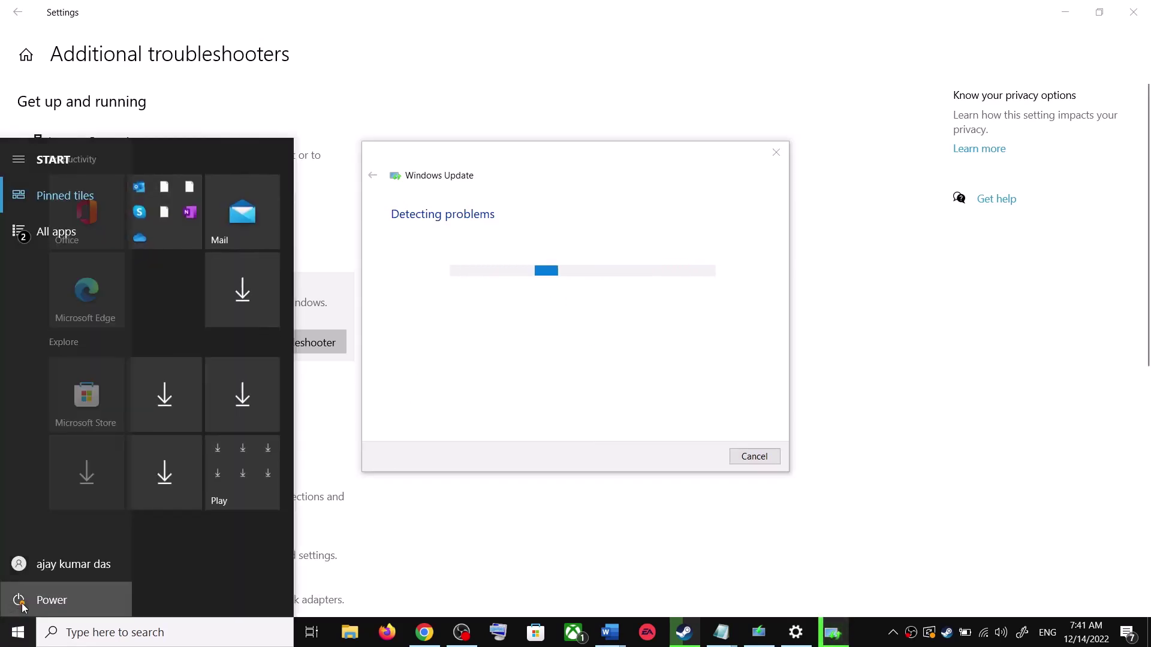
pyautogui.click(18, 600)
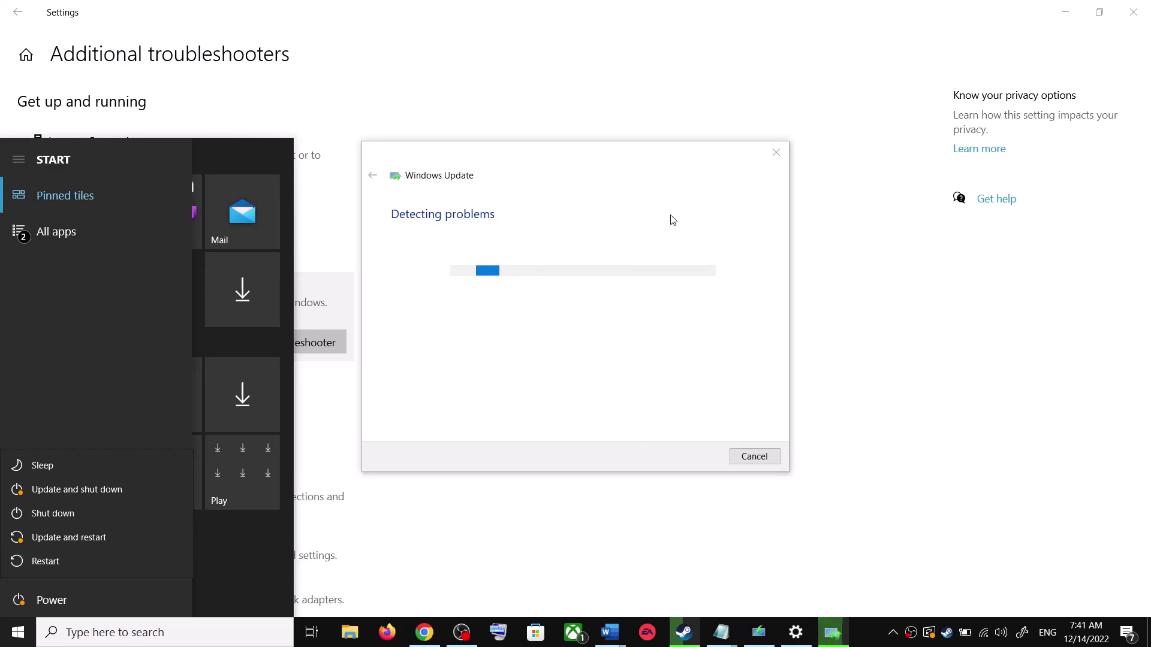
pyautogui.click(693, 225)
pyautogui.click(845, 250)
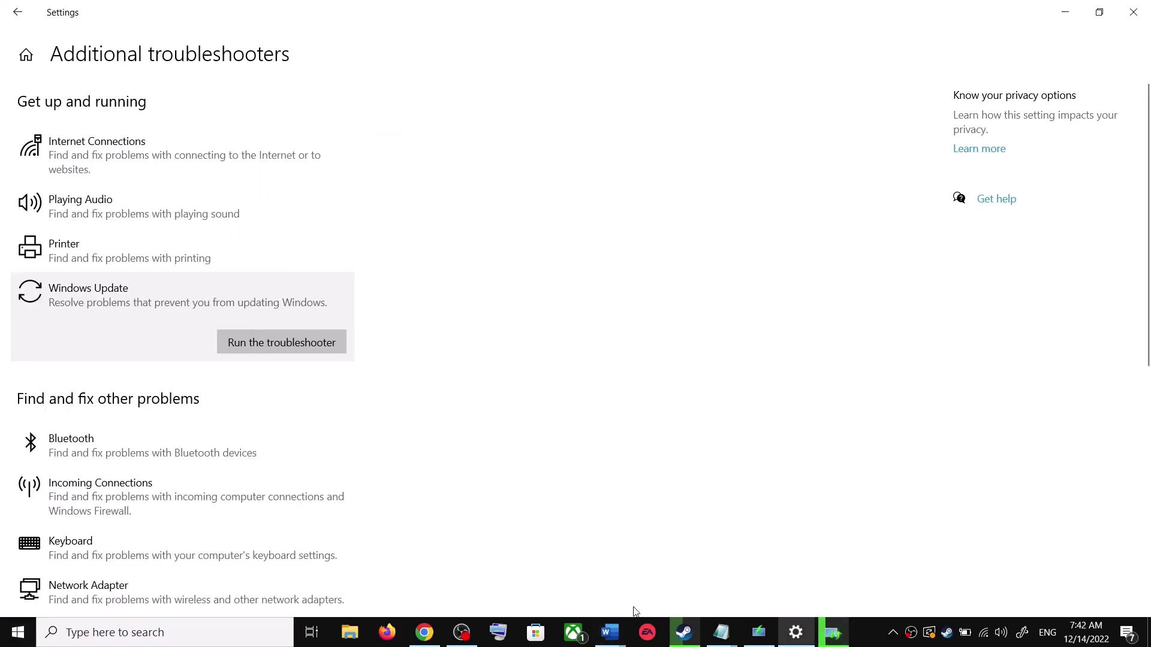
pyautogui.click(612, 632)
# - Select the microsoft.com software-download link in the guide's Step 2
pyautogui.click(707, 576)
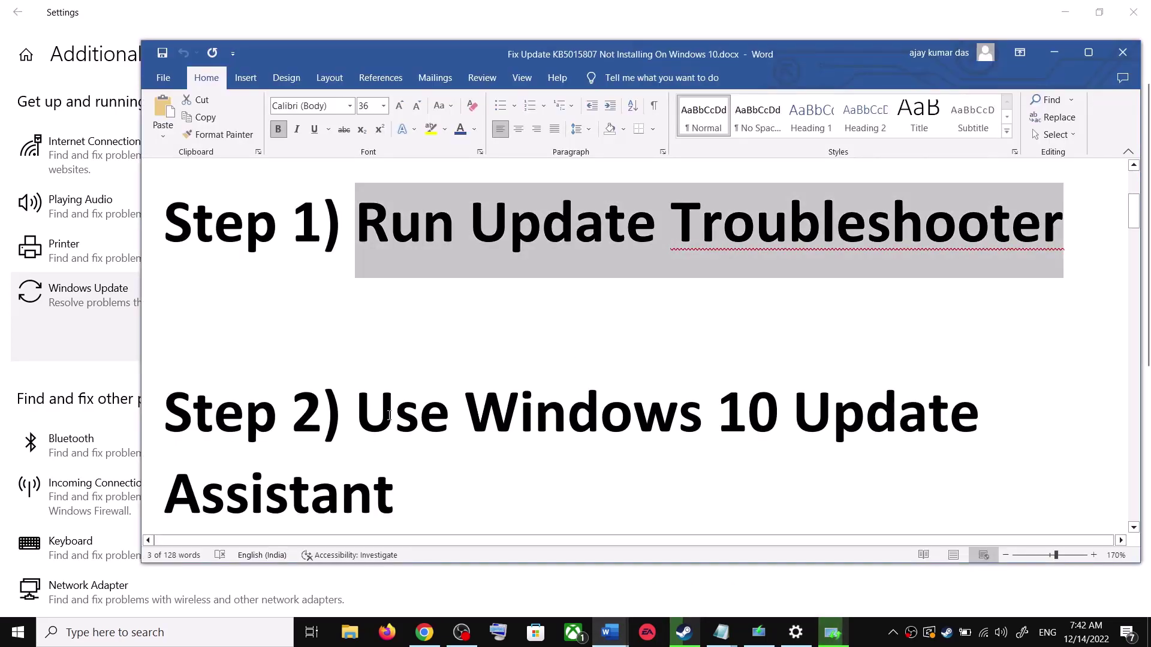
pyautogui.scroll(-1, 387, 413)
pyautogui.moveTo(356, 331); pyautogui.dragTo(413, 418)
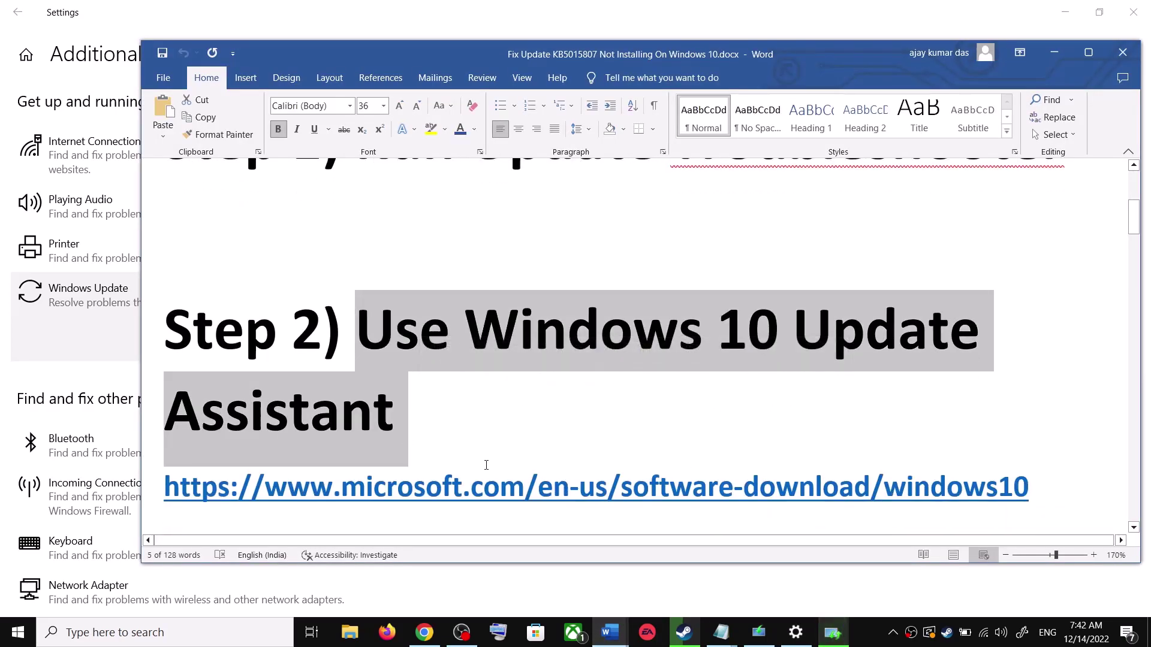
pyautogui.scroll(-1, 486, 465)
pyautogui.tripleClick(486, 447)
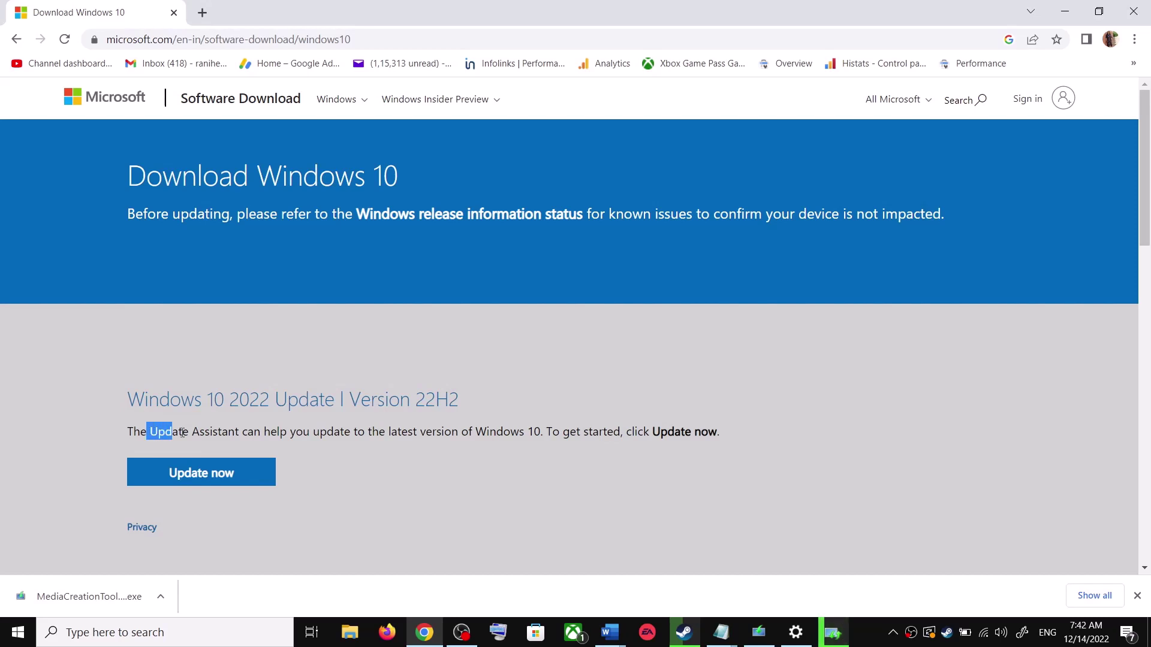
# - Download and run the Update Assistant, closing it once it reports Windows is current
pyautogui.moveTo(150, 432); pyautogui.dragTo(239, 432)
pyautogui.click(231, 477)
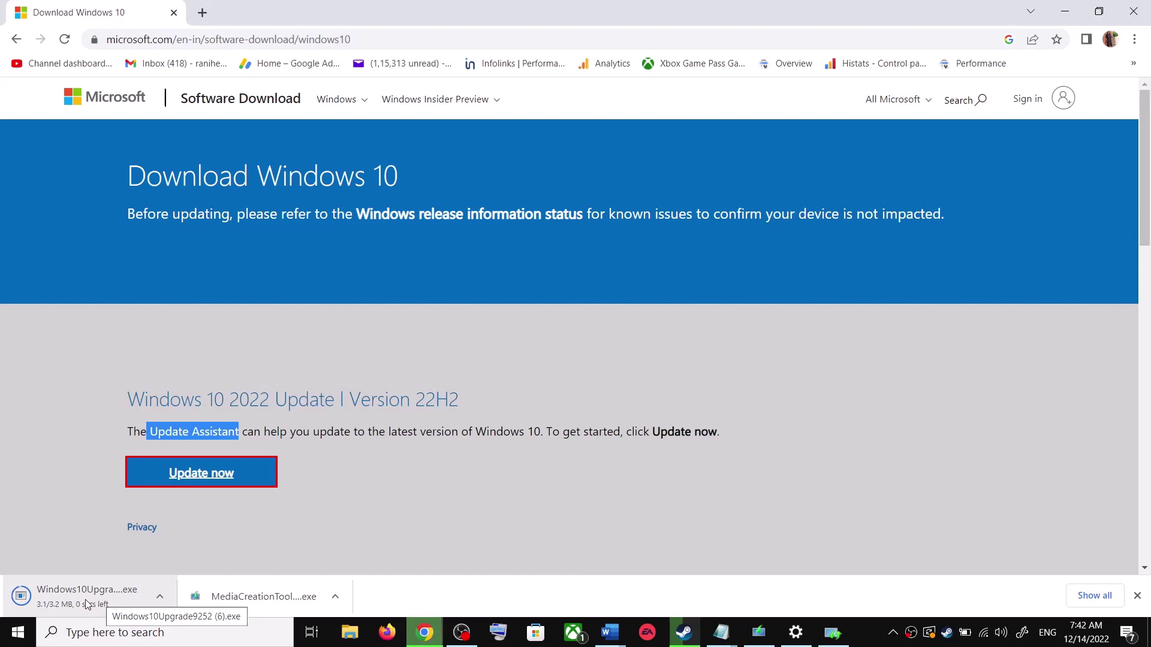
pyautogui.click(86, 598)
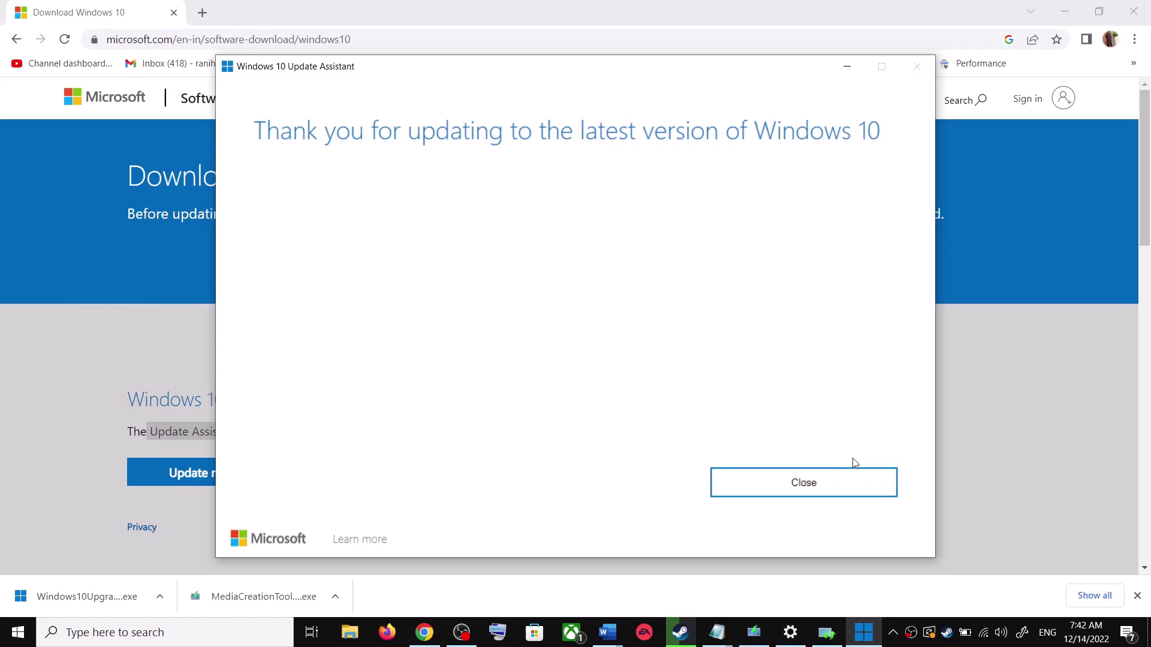
pyautogui.click(840, 485)
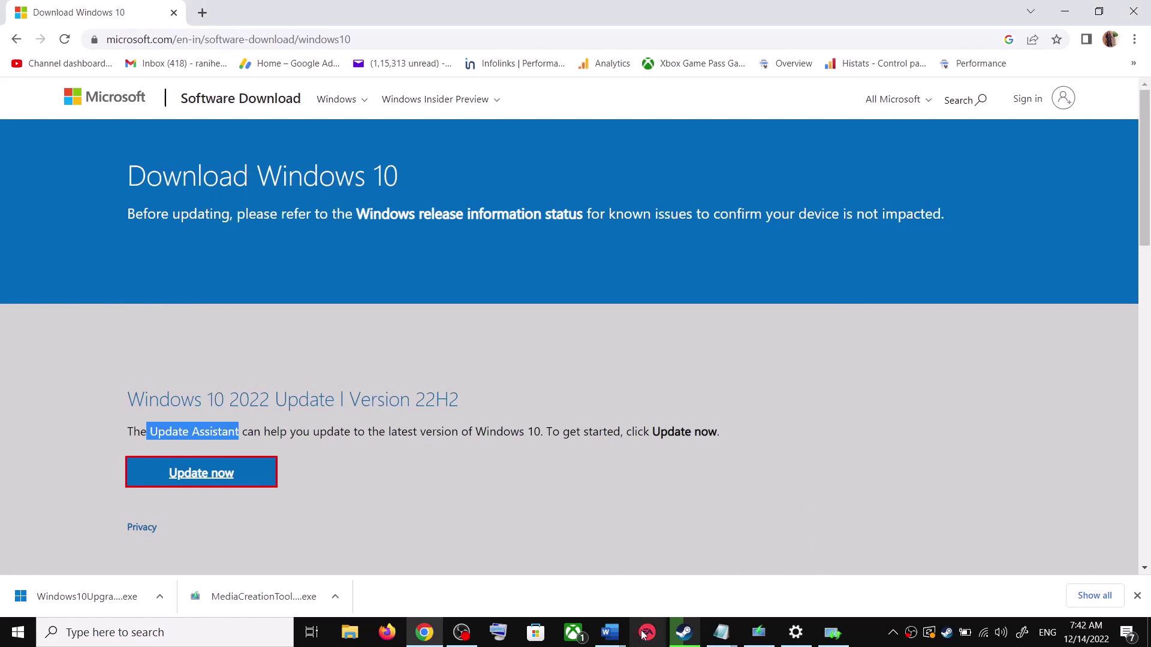
# - Copy Step 3's commands from SC config to net start appidsvc, then search Windows for Notepad
pyautogui.moveTo(609, 632)
pyautogui.click(683, 558)
pyautogui.scroll(-3, 514, 369)
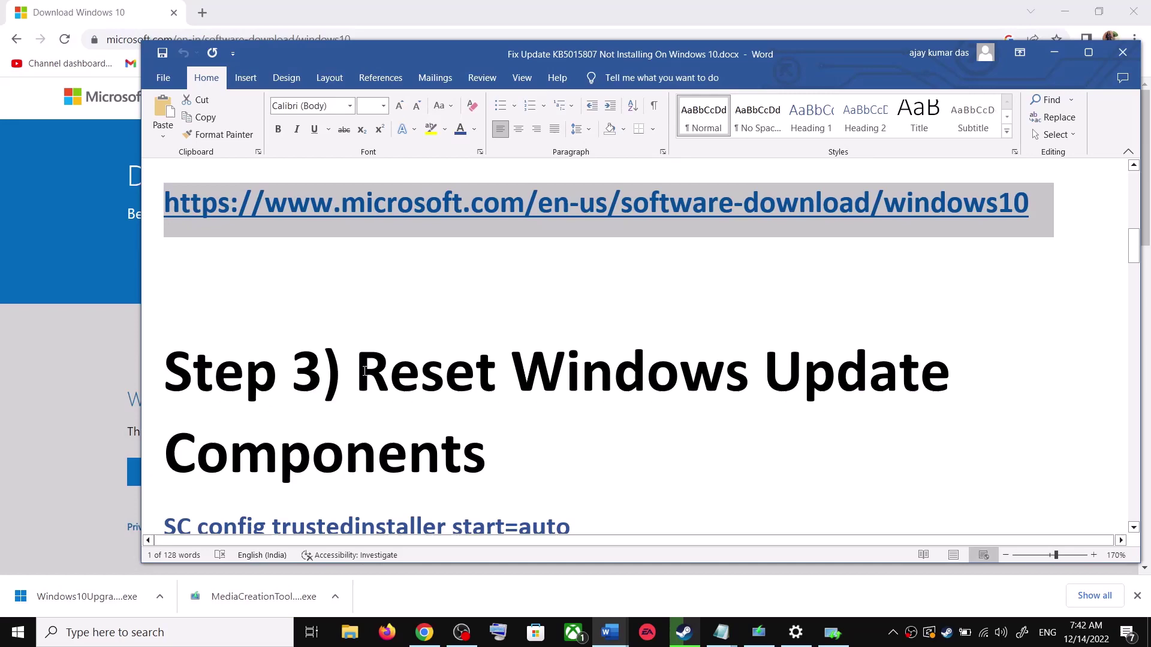
pyautogui.moveTo(362, 370); pyautogui.dragTo(491, 446)
pyautogui.scroll(-2, 496, 440)
pyautogui.click(167, 404)
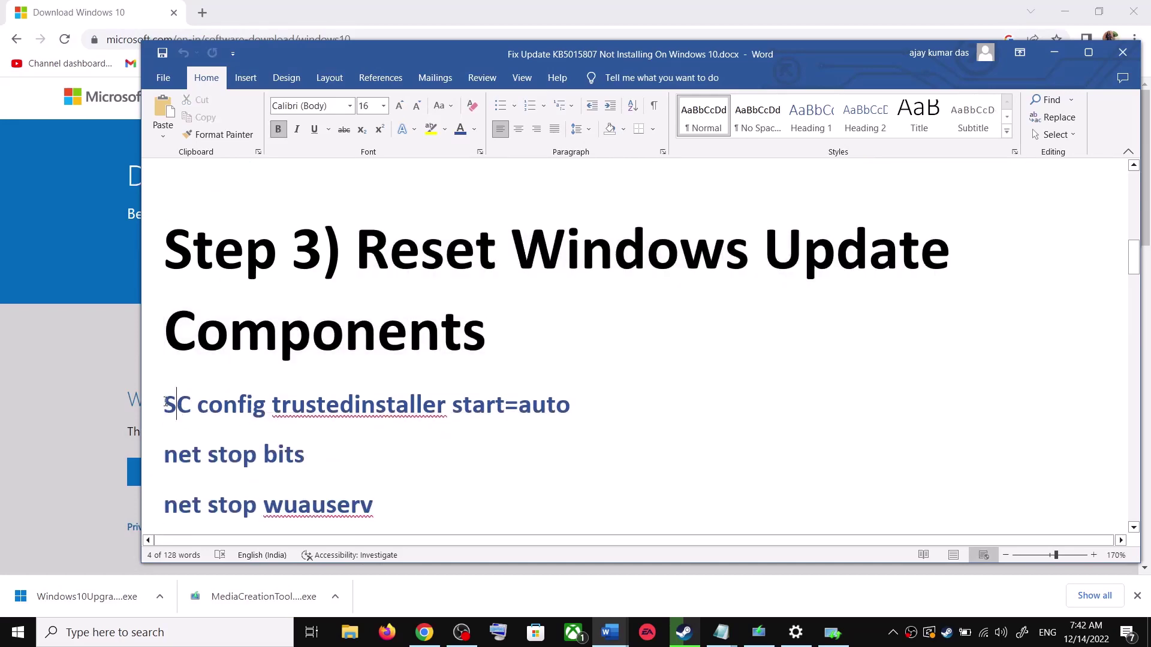
pyautogui.moveTo(166, 405); pyautogui.dragTo(280, 542)
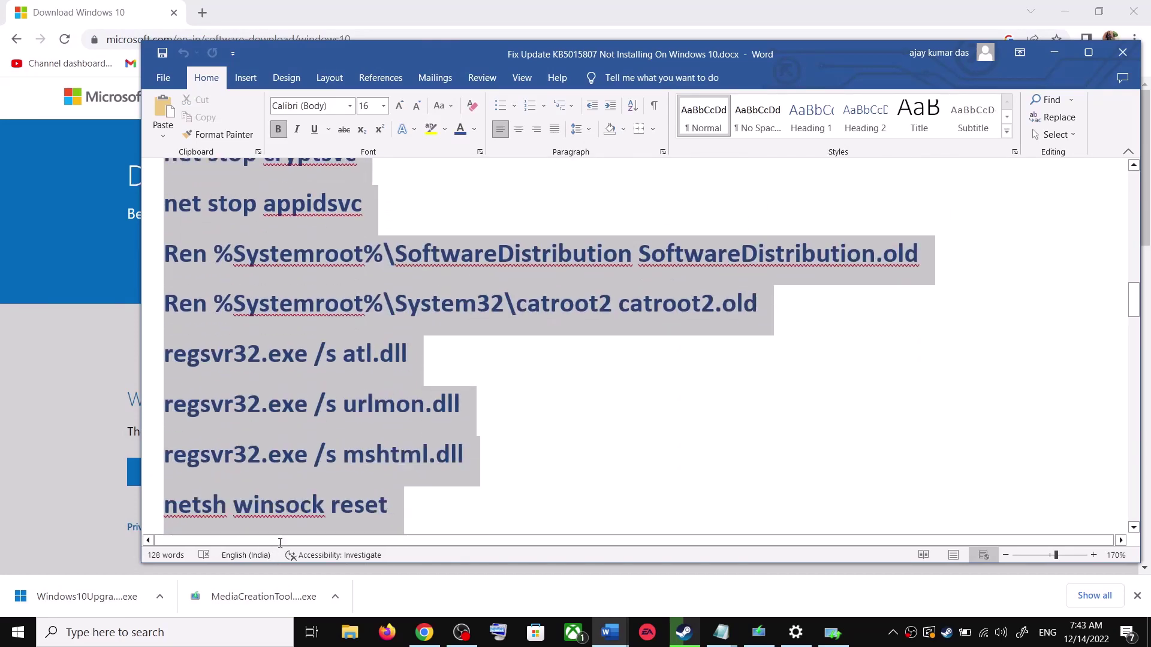
pyautogui.moveTo(279, 543)
pyautogui.mouseDown()
pyautogui.moveTo(321, 484)
pyautogui.moveTo(367, 477)
pyautogui.moveTo(376, 507)
pyautogui.mouseUp()
pyautogui.scroll(-1, 341, 405)
pyautogui.rightClick(307, 335)
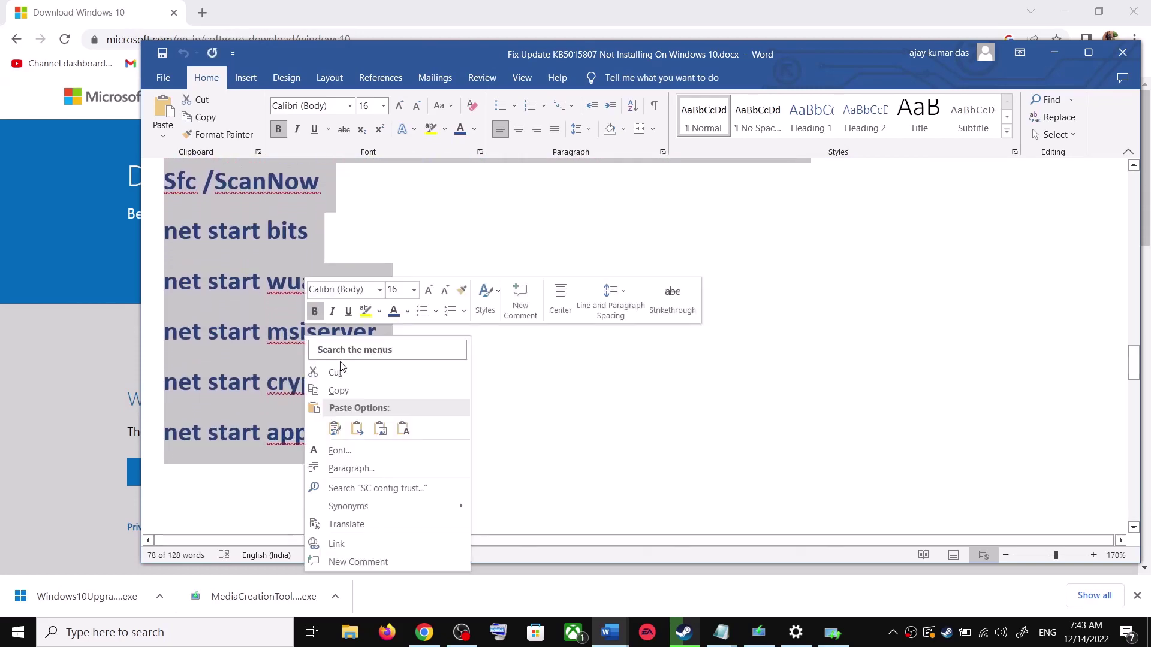
pyautogui.click(353, 392)
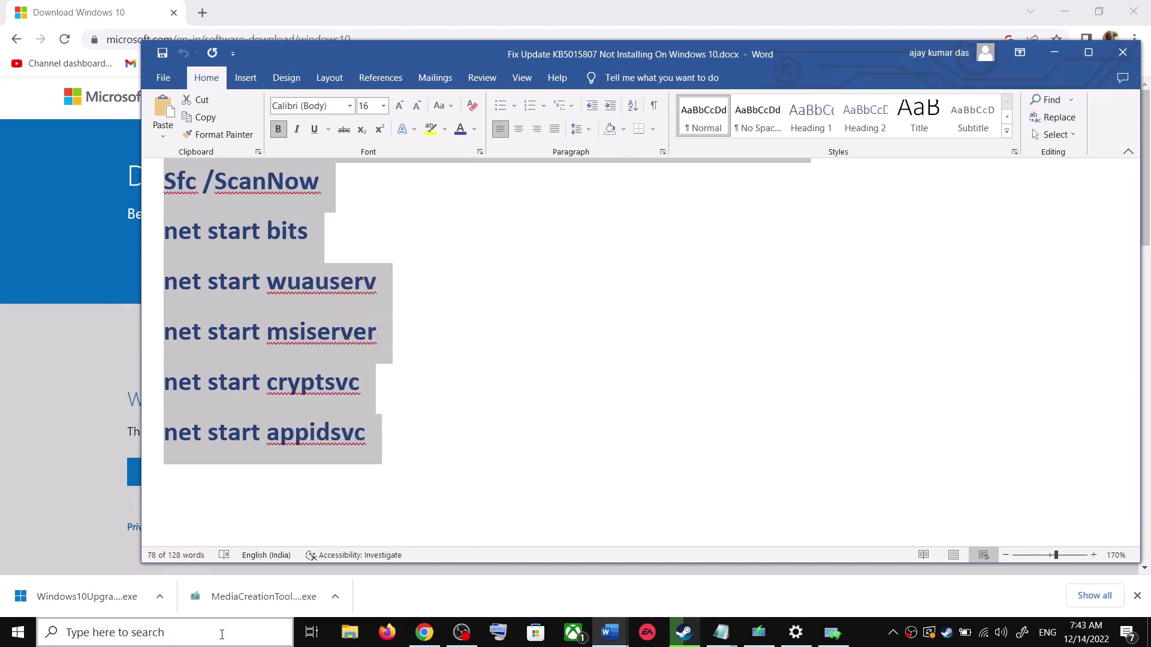
pyautogui.click(203, 633)
pyautogui.write('ote')
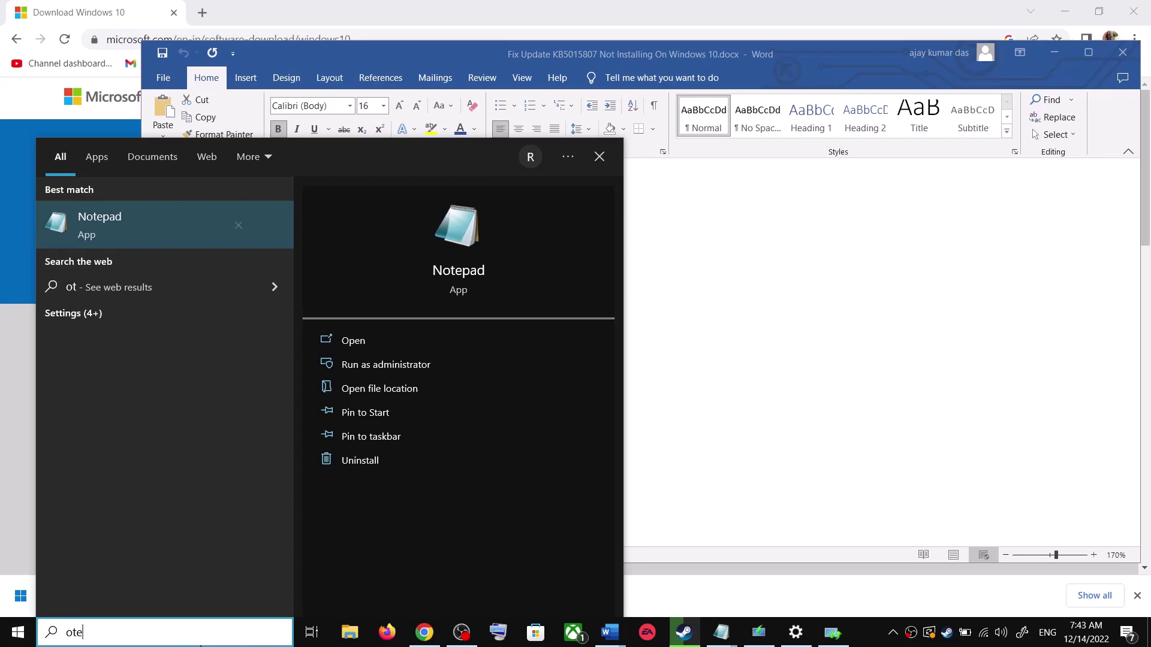
# - Paste the reset commands into a new Notepad file and start Save As to Desktop
pyautogui.click(193, 212)
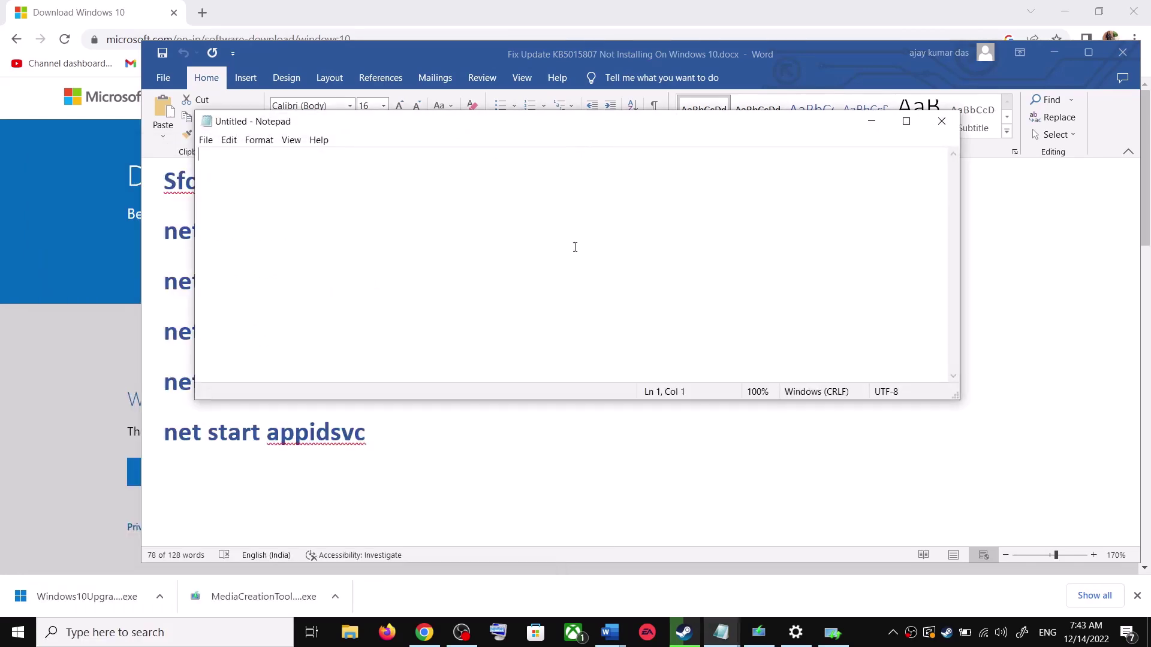
pyautogui.write('SC config trustedinstaller start=auto net stop bits net stop wuauserv net stop msiserver net stop cryptsvc net stop appidsvc Ren %Systemroot%\\SoftwareDistribution SoftwareDistribution.old Ren %Systemroot%\\System32\\catroot2 catroot2.old regsvr32.exe /s atl.dll regsvr32.exe /s urlmon.dll regsvr32.exe /s mshtml.dll netsh winsock reset netsh winsock reset proxy rundll32.exe pnpclean.dll,RunDLL_PnpClean /DRIVERS /MAXCLEAN dism /Online /Cleanup-image /ScanHealth dism /Online /Cleanup-image /CheckHealth dism /Online /Cleanup-image /RestoreHealth dism /Online /Cleanup-image /StartComponentCleanup Sfc /ScanNow net start bits net start wuauserv net start msiserver net start cryptsvc net start appidsvc')
pyautogui.scroll(3, 354, 279)
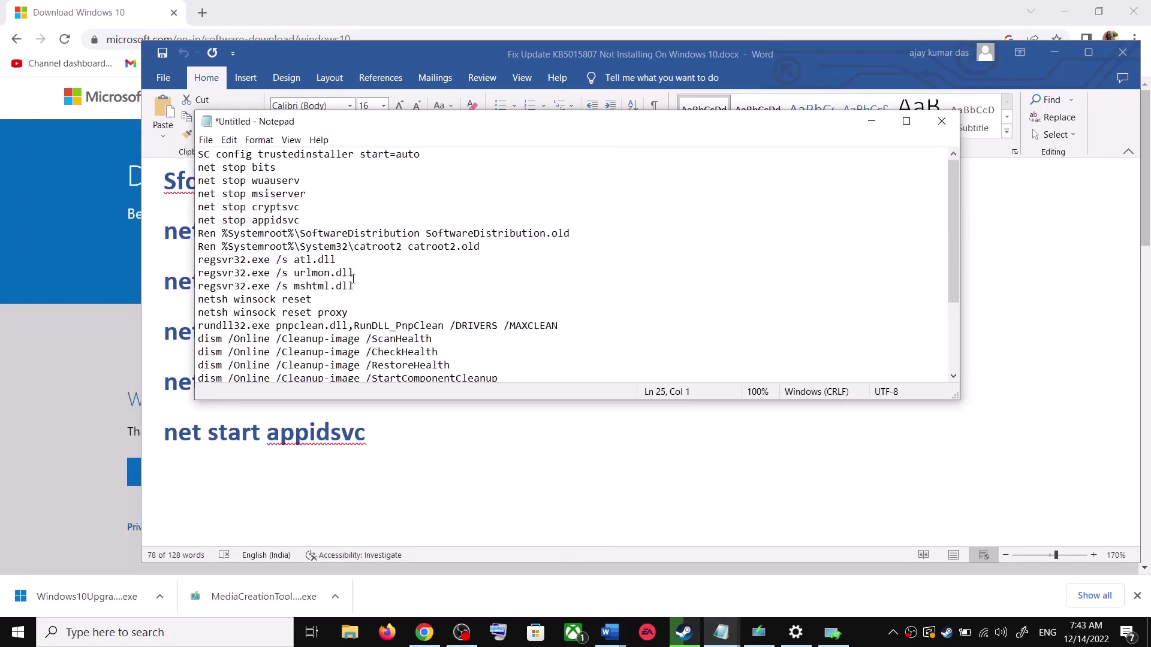
pyautogui.click(206, 139)
pyautogui.click(238, 216)
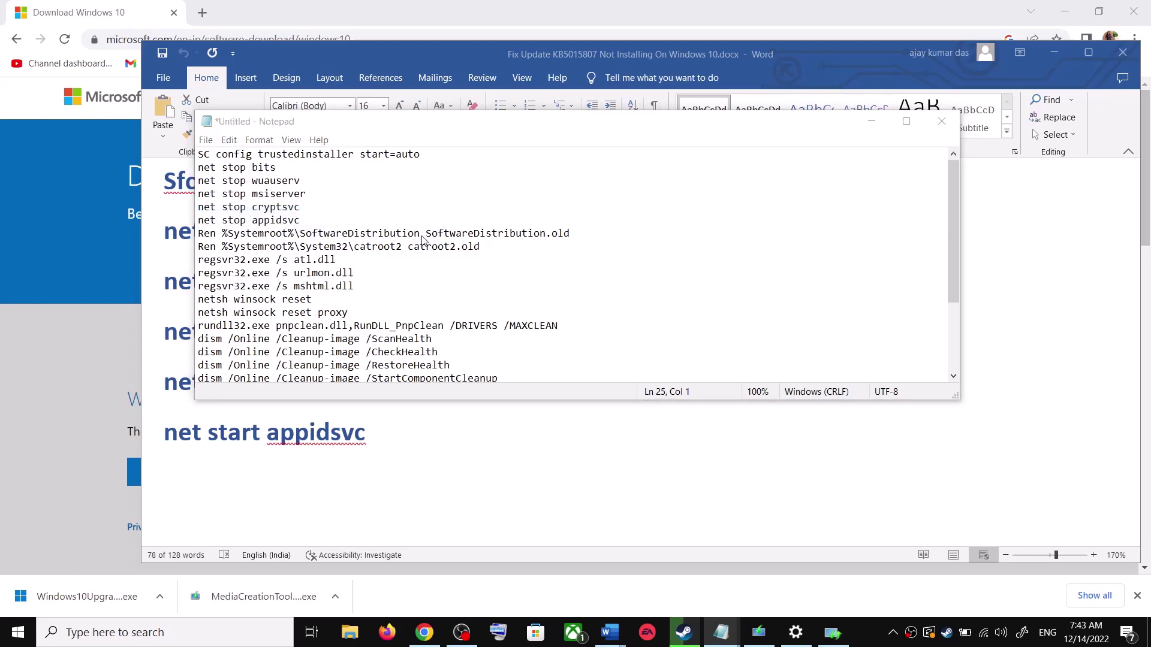
pyautogui.click(267, 279)
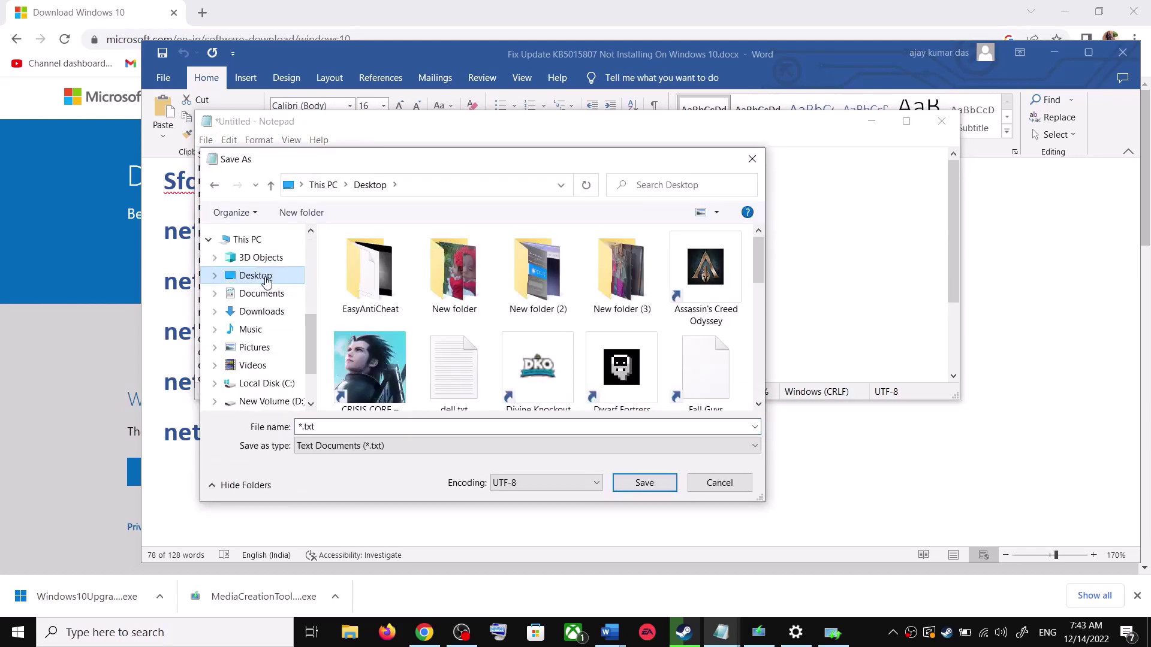
pyautogui.click(186, 353)
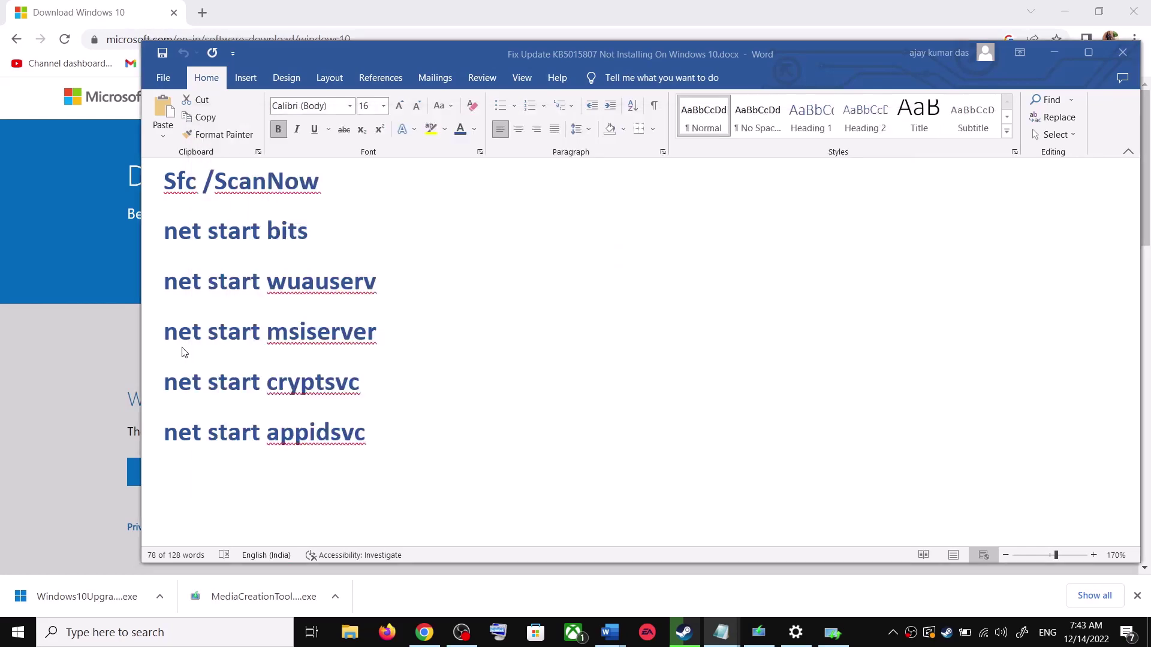
# - Copy the file name Wufix.bat from the guide
pyautogui.hotkey('ctrl', 'a')
pyautogui.scroll(-5, 306, 377)
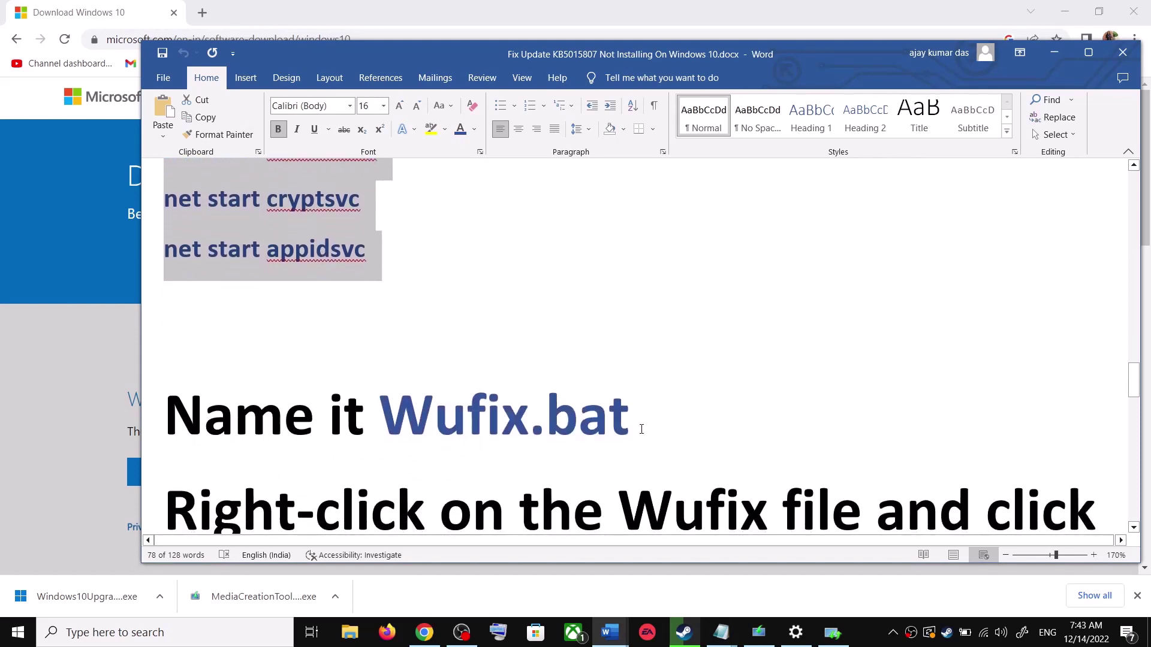
pyautogui.moveTo(634, 418); pyautogui.dragTo(442, 416)
pyautogui.hotkey('ctrl', 'c')
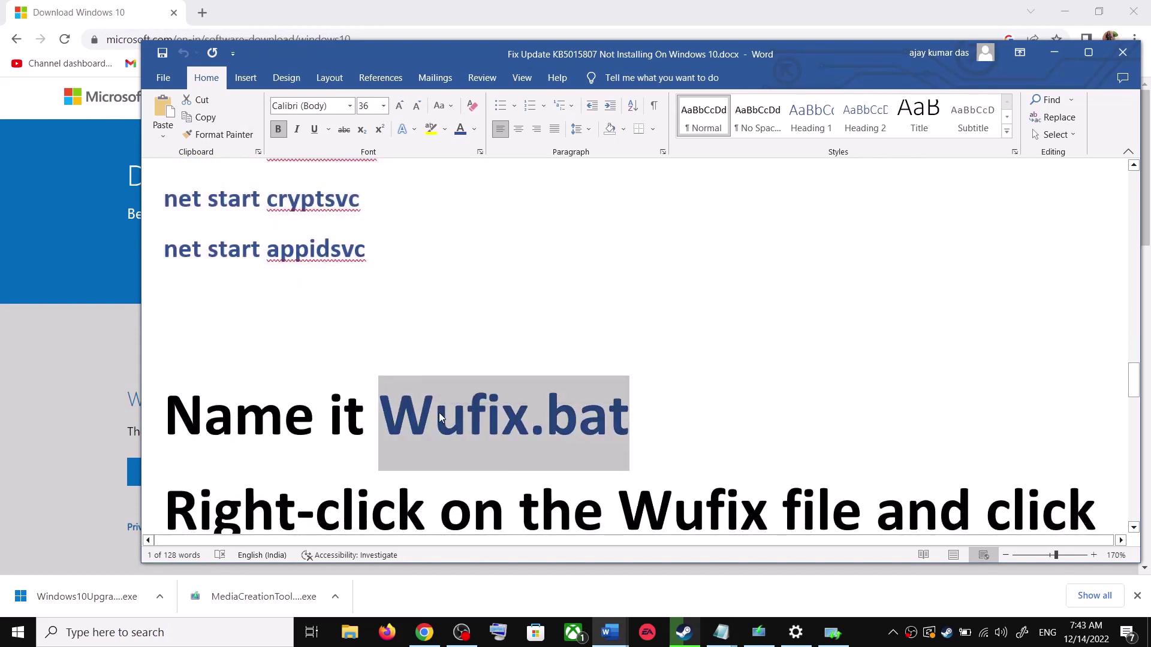
pyautogui.hotkey('alt', 'Tab')
# - Save the file to the Desktop as Wufix.bat with type All Files (*.*)
pyautogui.click(360, 426)
pyautogui.hotkey('ctrl', 'a')
pyautogui.hotkey('ctrl', 'v')
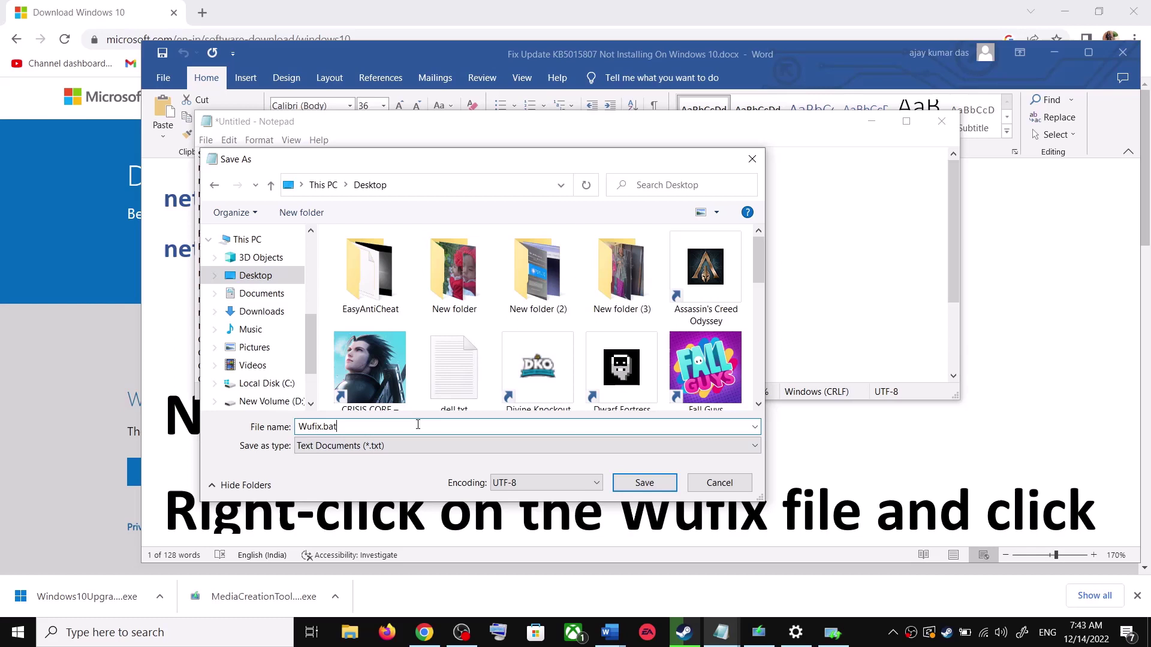
pyautogui.click(343, 453)
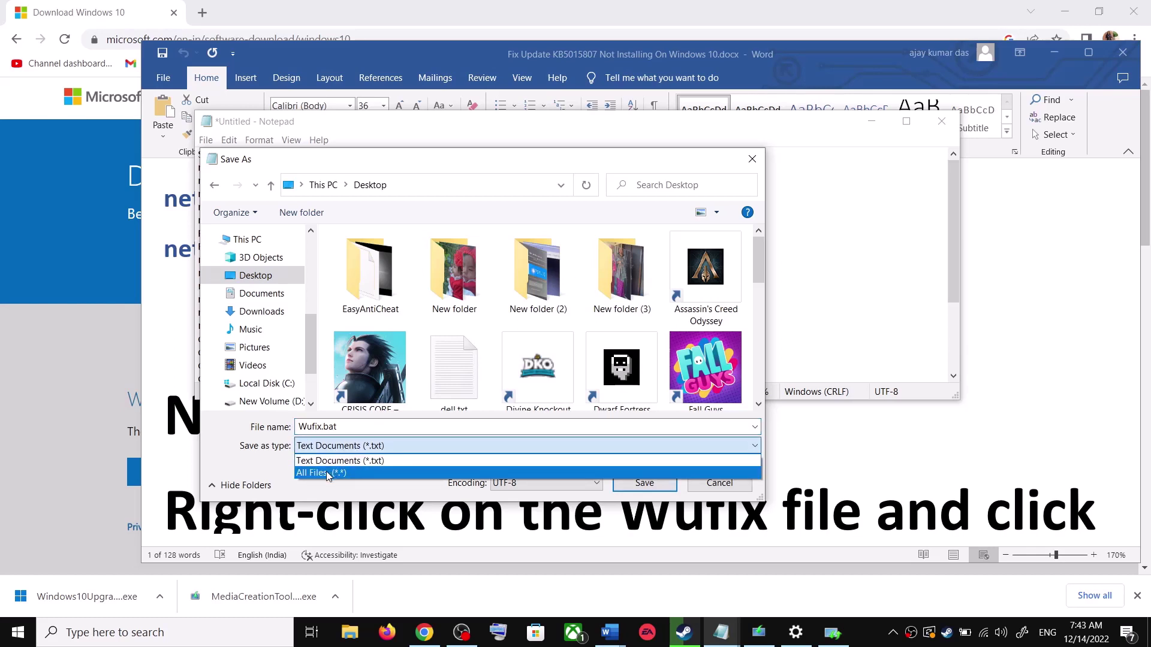
pyautogui.click(331, 474)
pyautogui.click(656, 483)
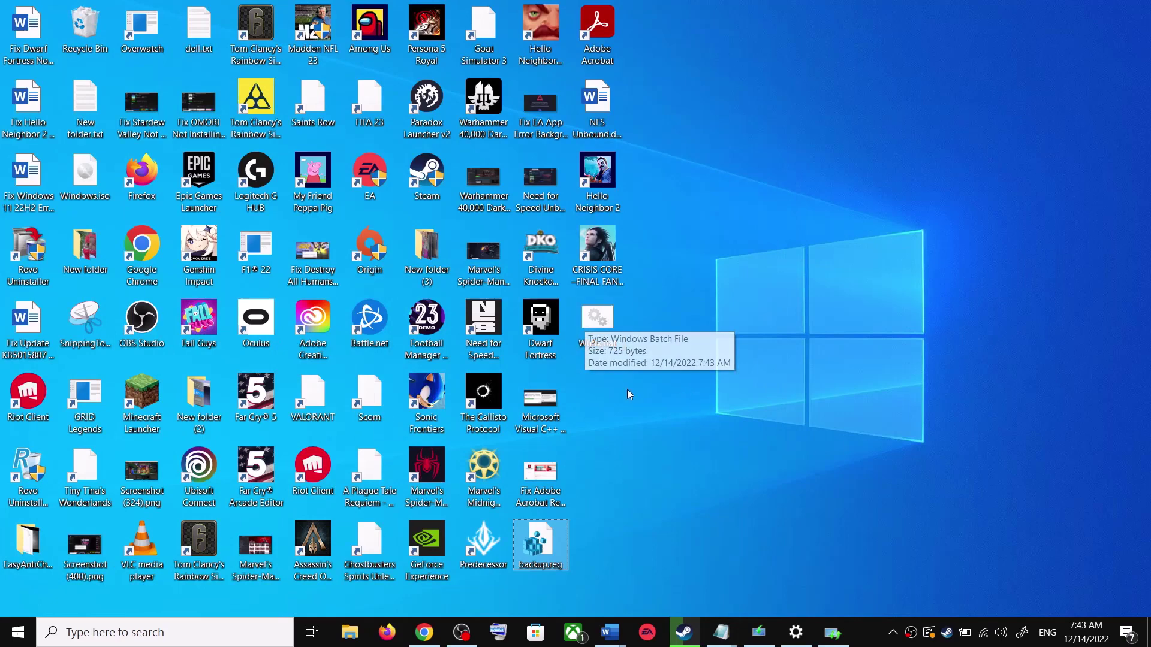
# - Run Wufix.bat from the desktop as administrator
pyautogui.click(605, 329)
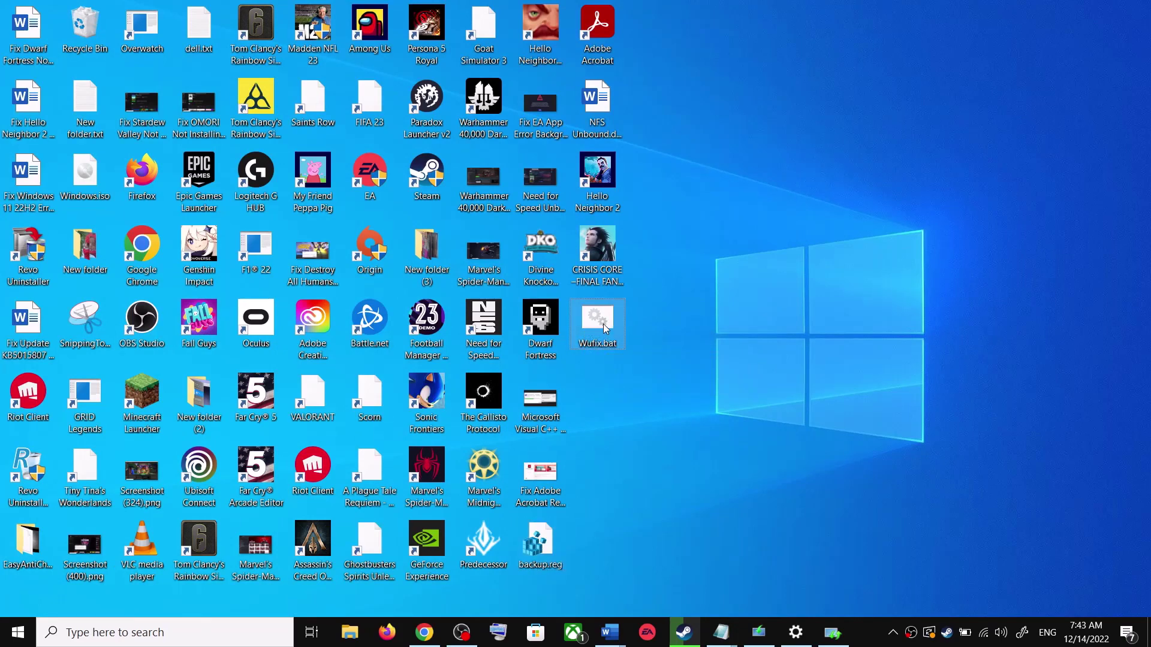
pyautogui.rightClick(604, 323)
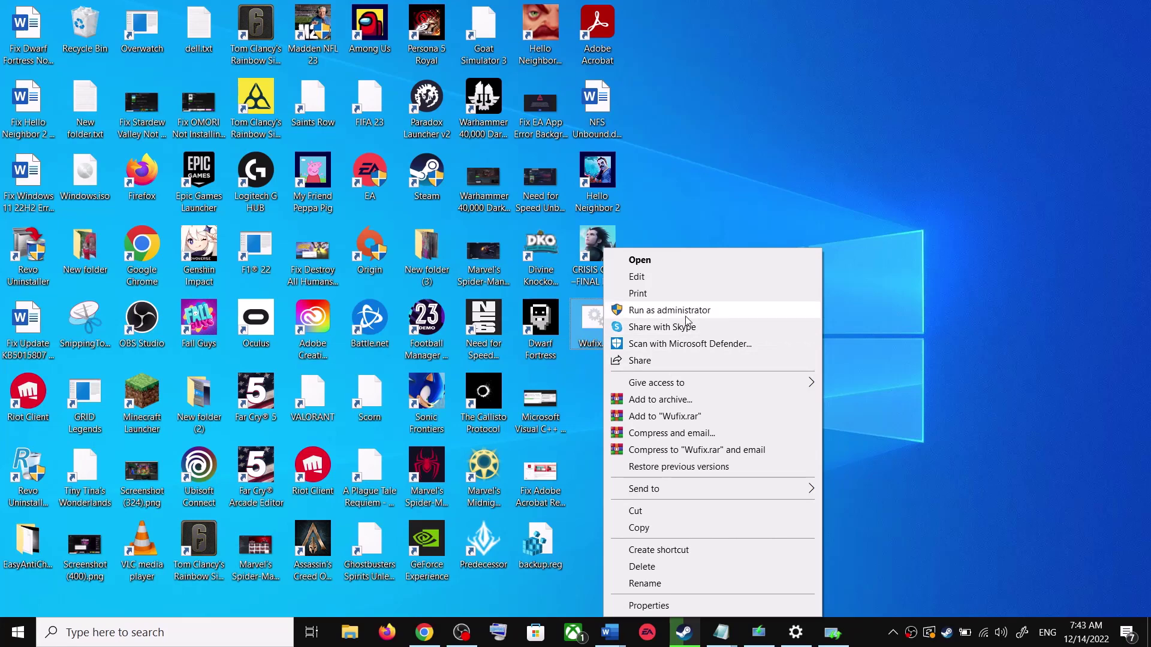
pyautogui.click(686, 206)
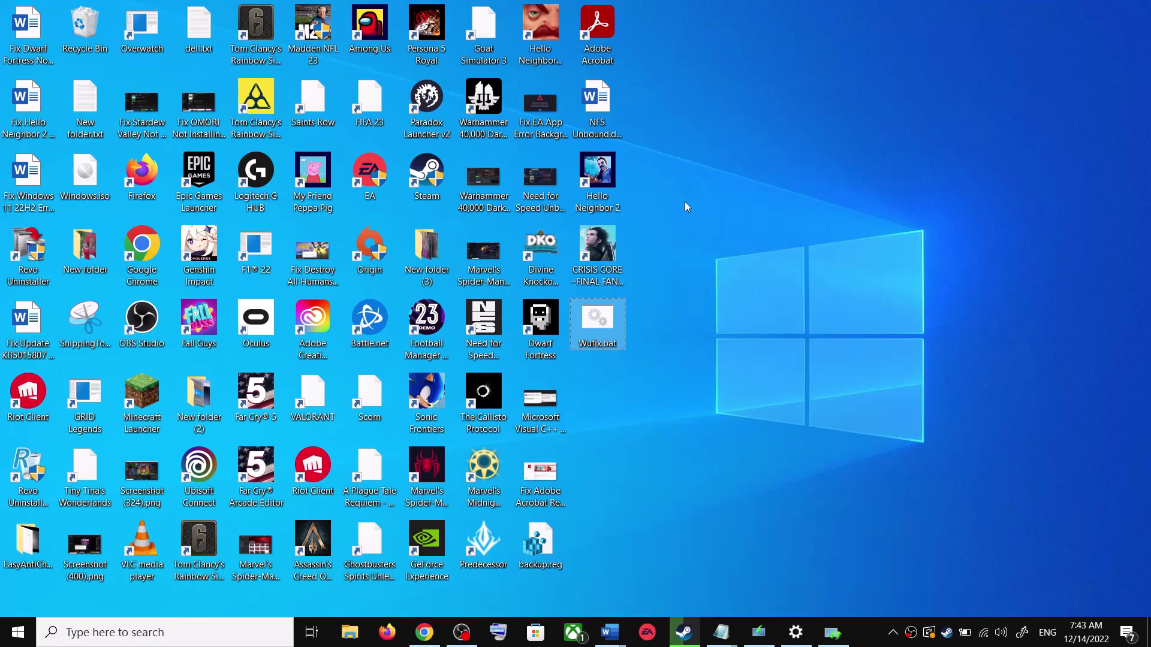
pyautogui.rightClick(597, 334)
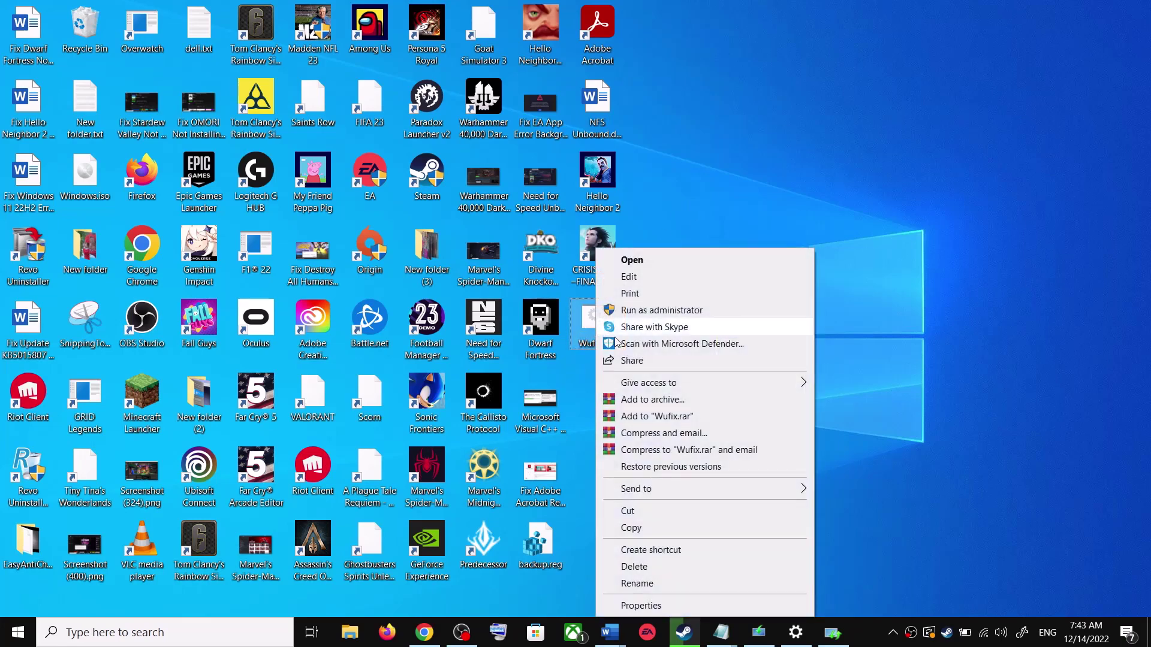
pyautogui.click(675, 311)
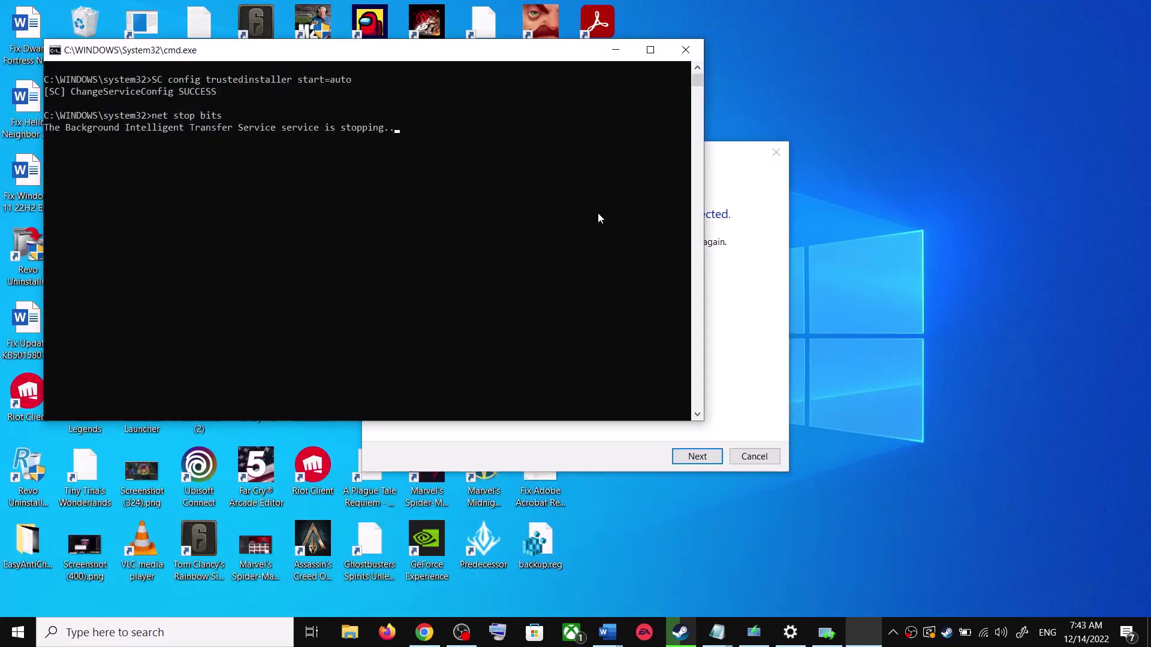
# - Reposition the script's command window, dismiss the Start power menu, and close Settings
pyautogui.moveTo(519, 51); pyautogui.dragTo(653, 166)
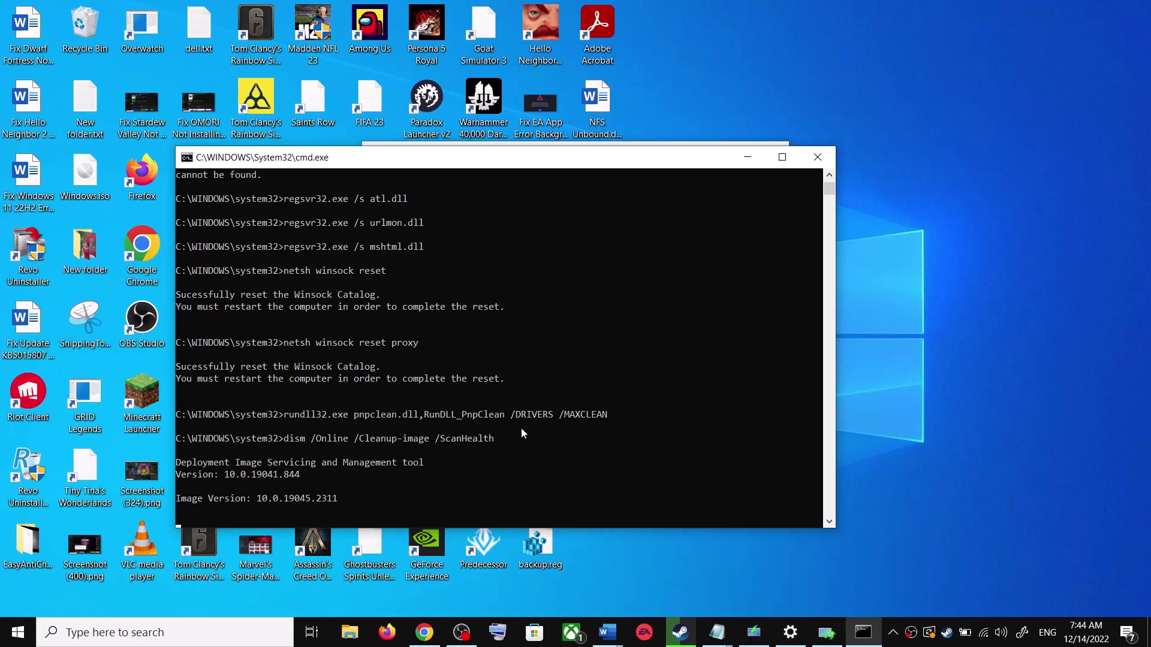
pyautogui.click(21, 612)
pyautogui.click(19, 633)
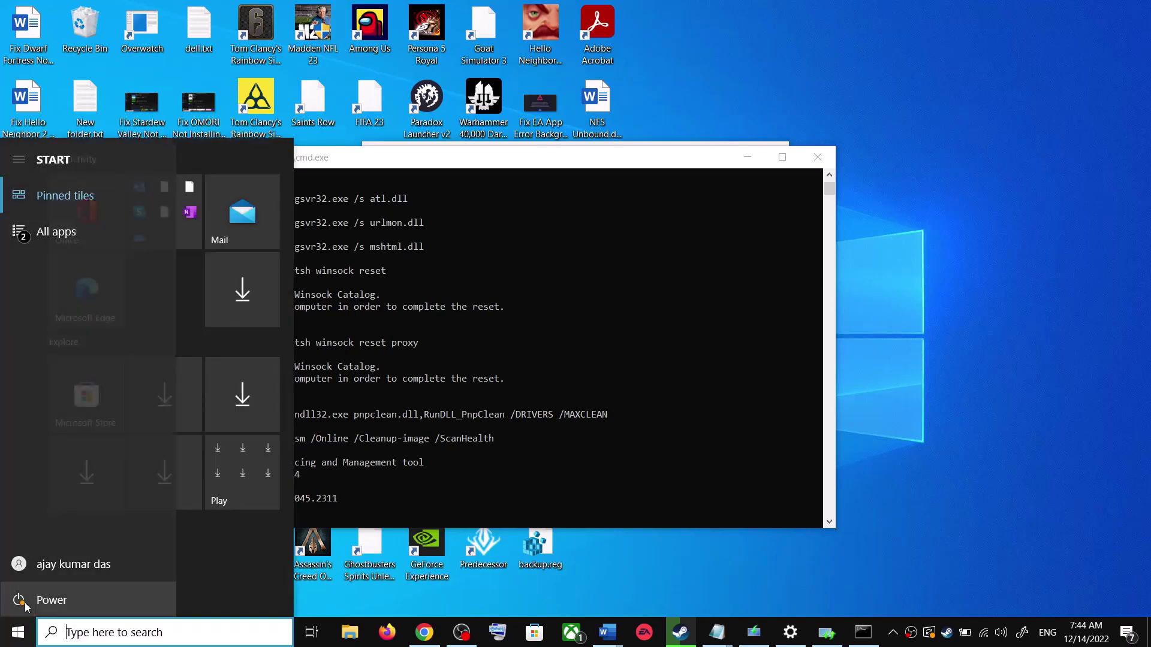
pyautogui.click(51, 600)
pyautogui.click(1060, 354)
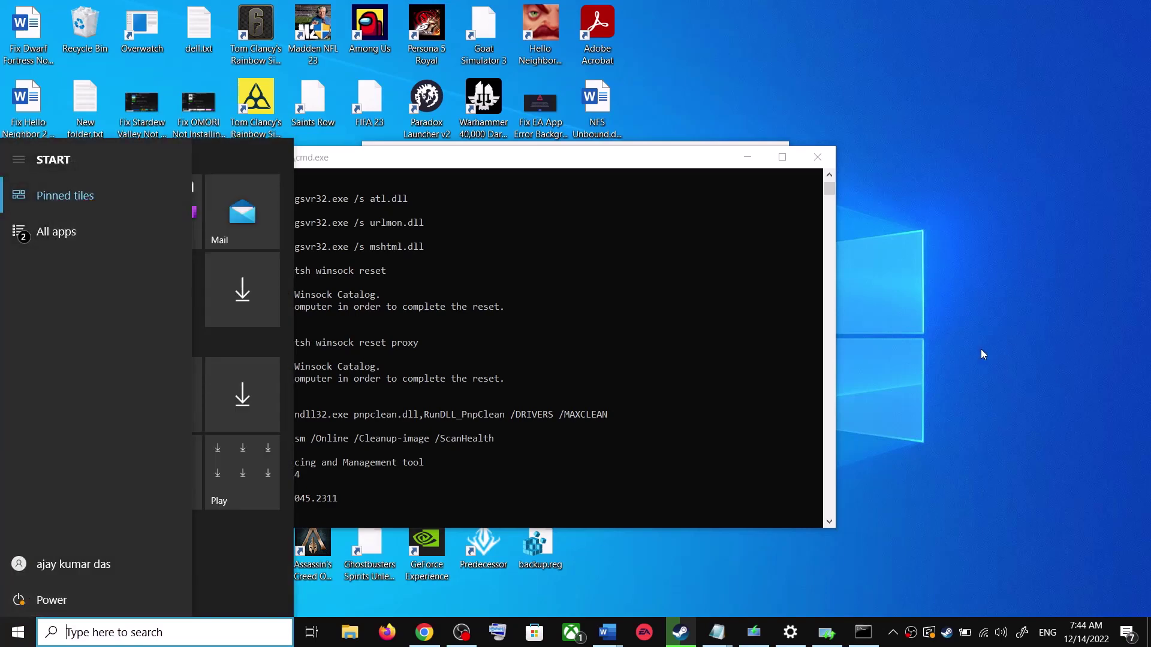
pyautogui.click(952, 411)
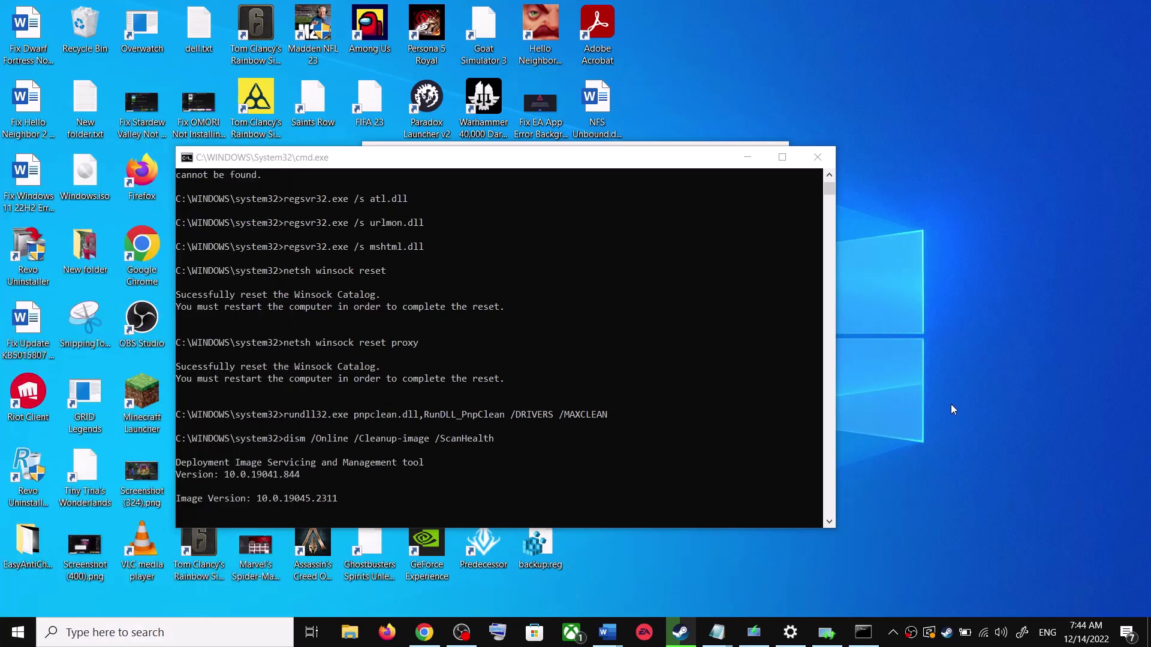
pyautogui.rightClick(790, 629)
pyautogui.click(786, 601)
pyautogui.moveTo(608, 633)
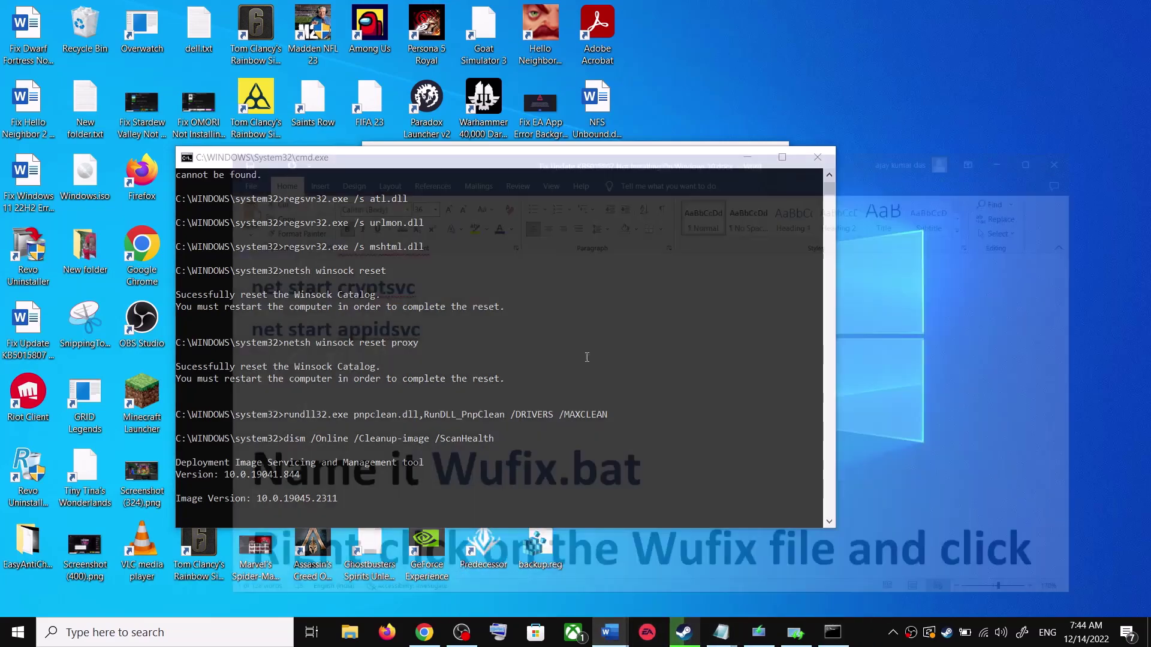
# - Bring the Word guide forward at Step 4, 'Use Media Creation Tool'
pyautogui.click(710, 597)
pyautogui.scroll(-1, 580, 395)
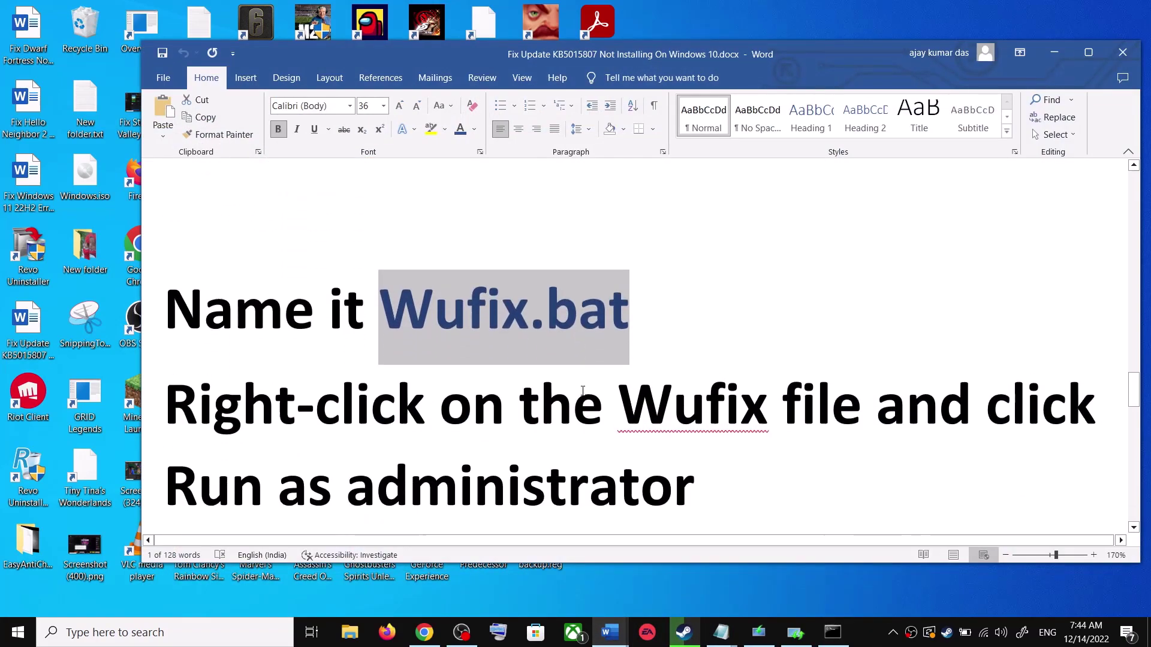
pyautogui.scroll(-1, 580, 396)
pyautogui.scroll(-1, 582, 393)
pyautogui.scroll(-2, 583, 391)
pyautogui.scroll(-1, 582, 390)
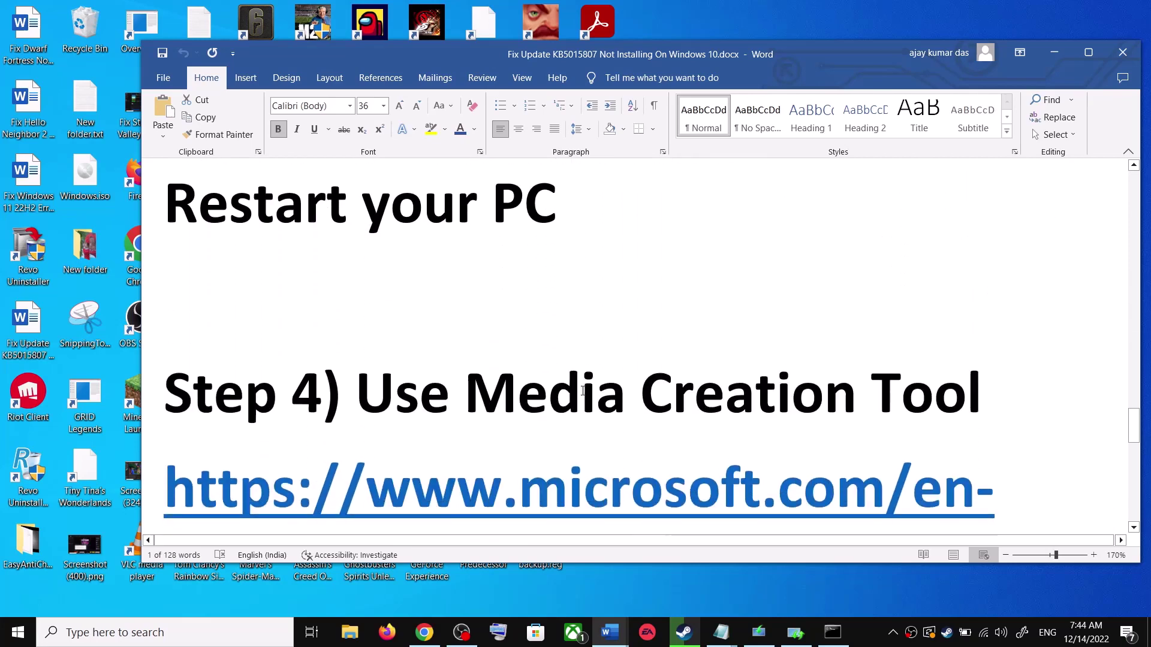
pyautogui.moveTo(359, 389); pyautogui.dragTo(989, 396)
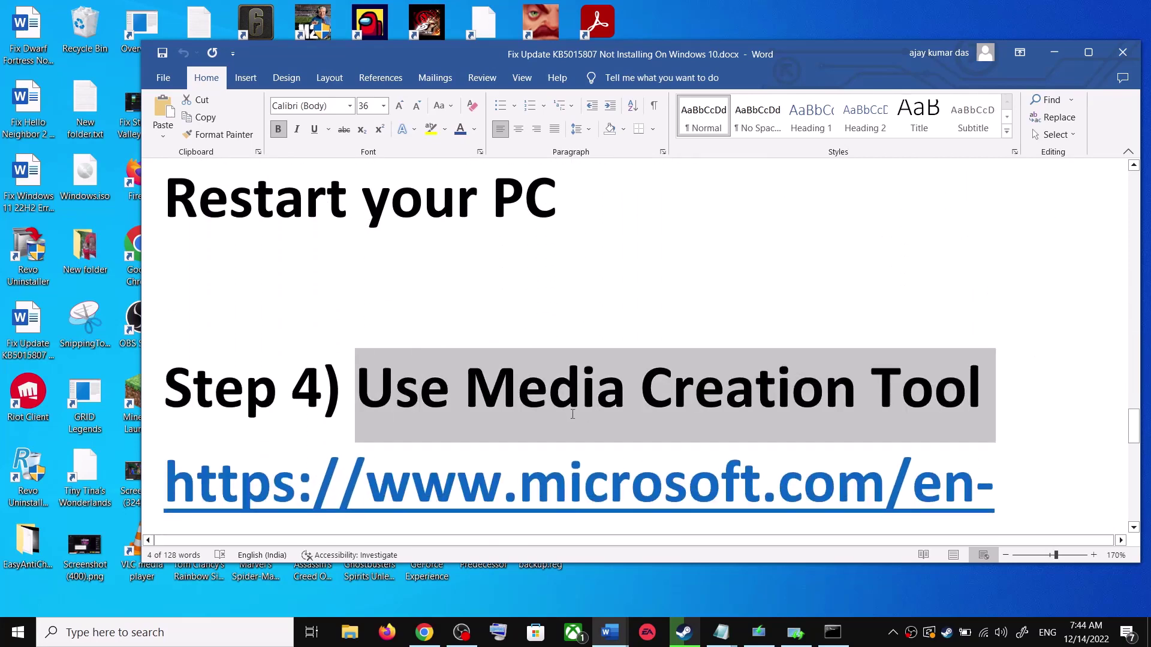
pyautogui.scroll(-1, 663, 411)
pyautogui.scroll(-2, 820, 414)
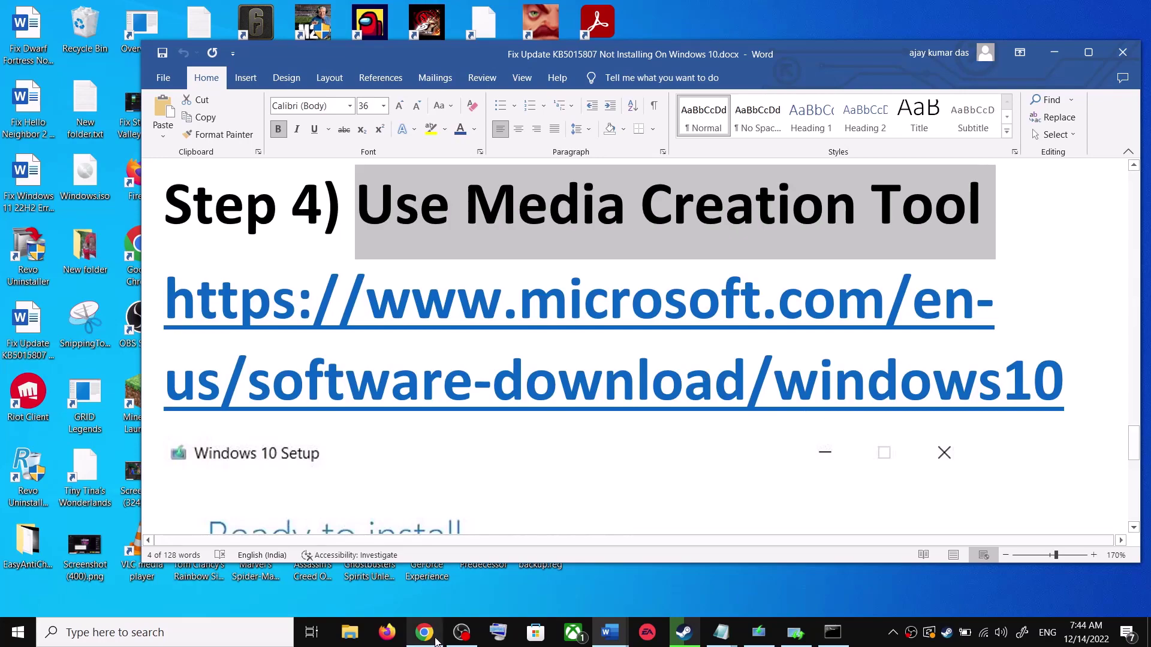
# - Launch the downloaded MediaCreationTool.exe from the Chrome download page
pyautogui.keyDown('ctrl'); pyautogui.click(683, 378); pyautogui.keyUp('ctrl')
pyautogui.scroll(-3, 213, 349)
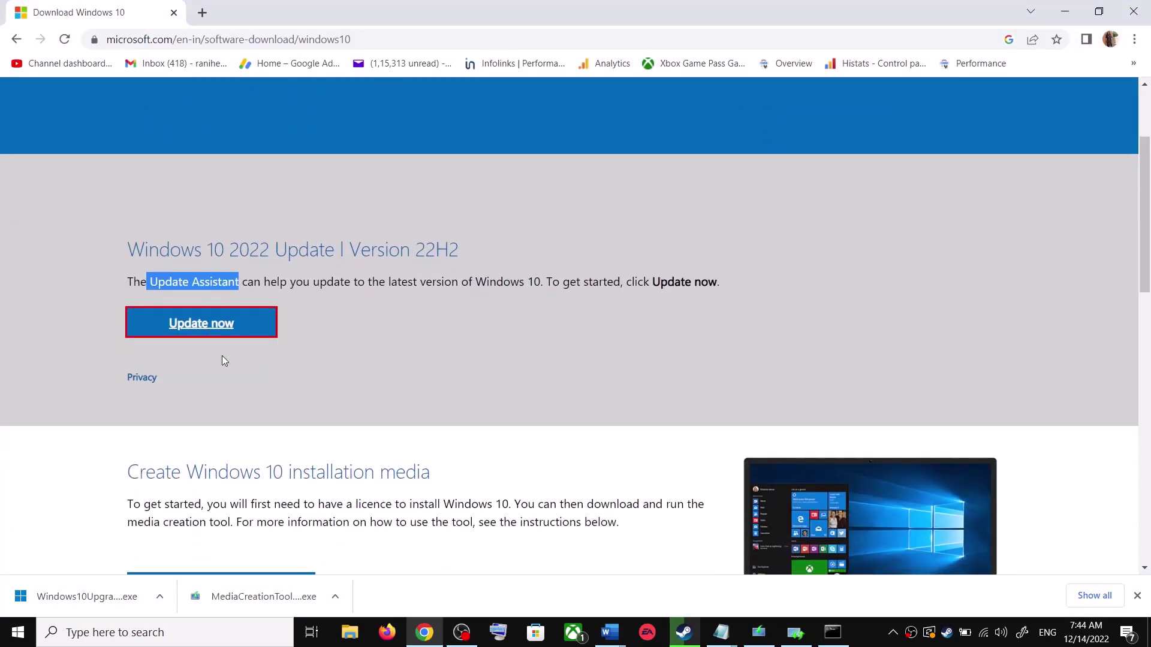
pyautogui.moveTo(135, 376); pyautogui.dragTo(238, 373)
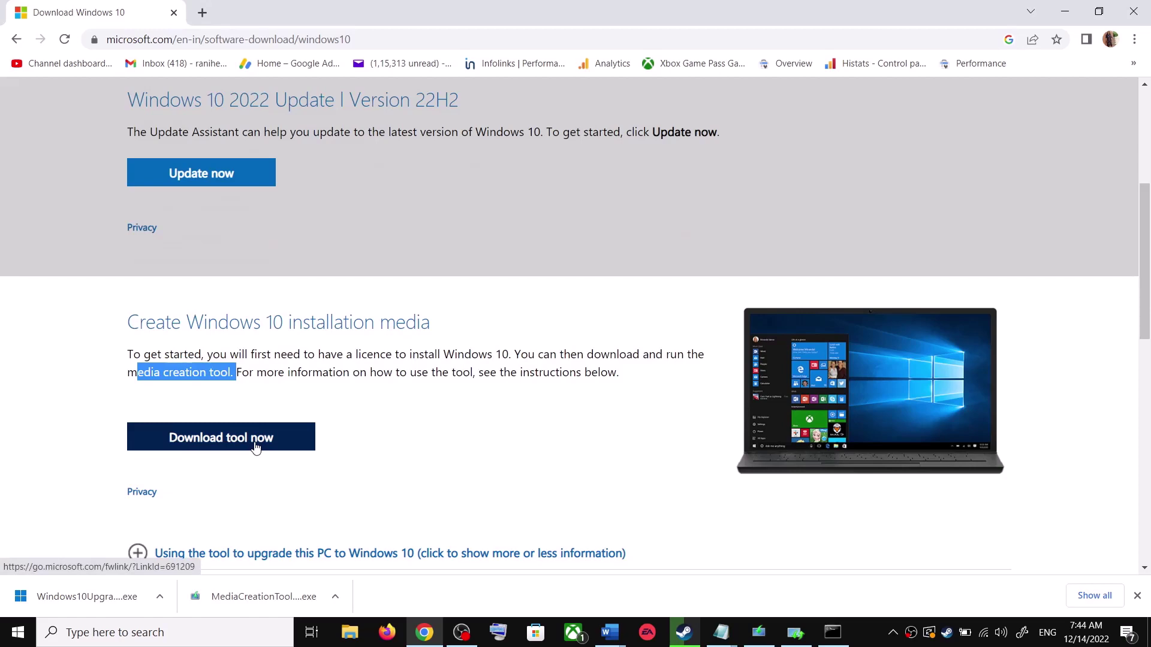
pyautogui.click(261, 598)
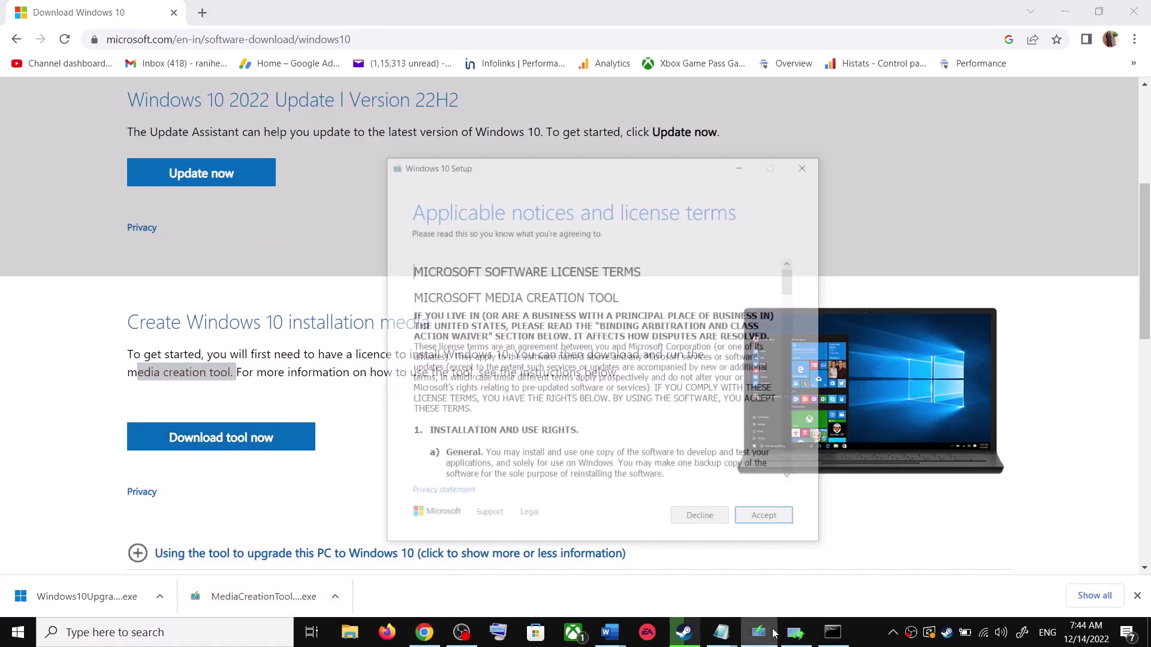
# - Accept the license terms and choose Upgrade this PC now to start the Windows 10 download
pyautogui.click(780, 495)
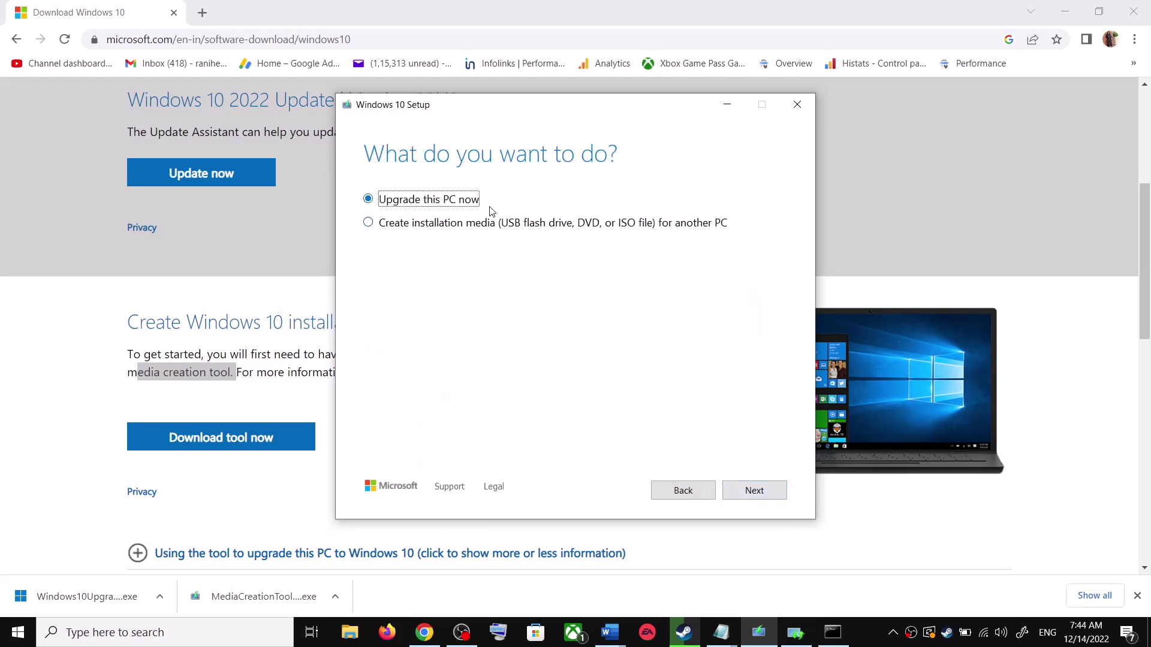
pyautogui.click(768, 494)
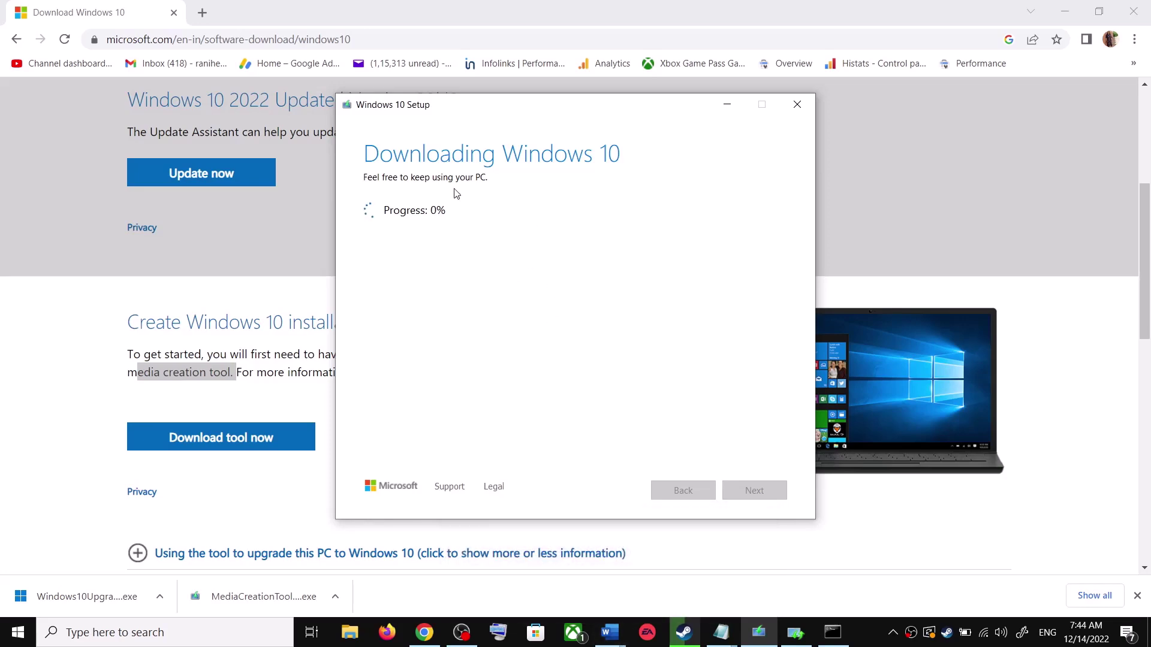
pyautogui.click(610, 632)
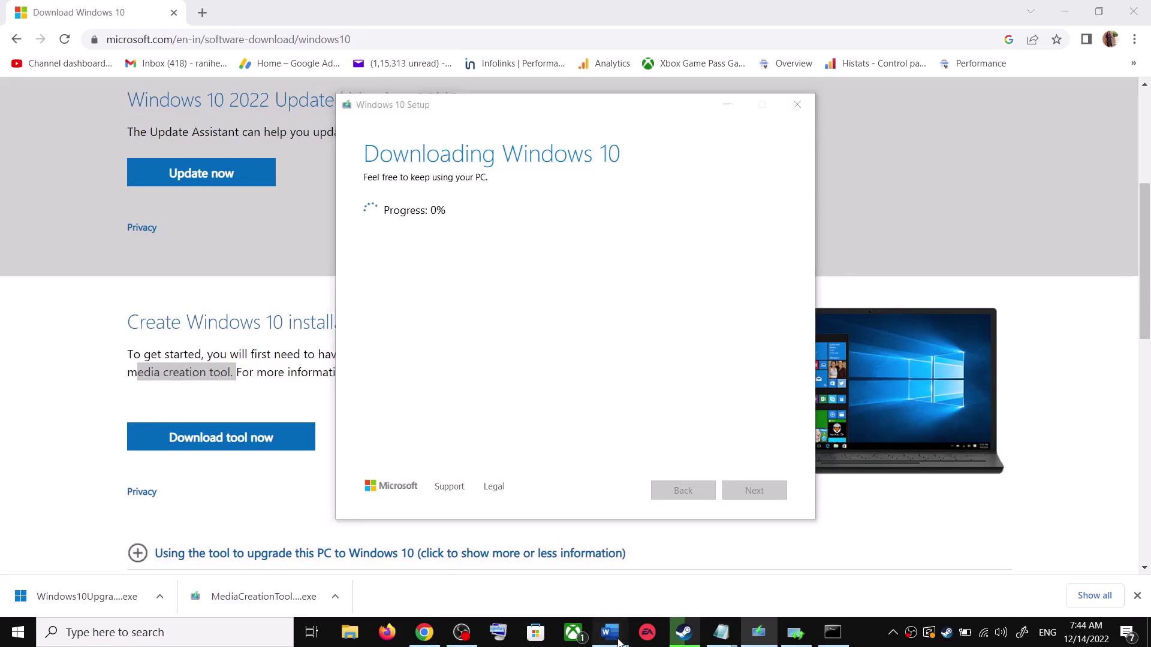
# - Maximize the update-fix guide and view its Ready to install screenshot keeping files and apps
pyautogui.click(702, 565)
pyautogui.scroll(-3, 797, 380)
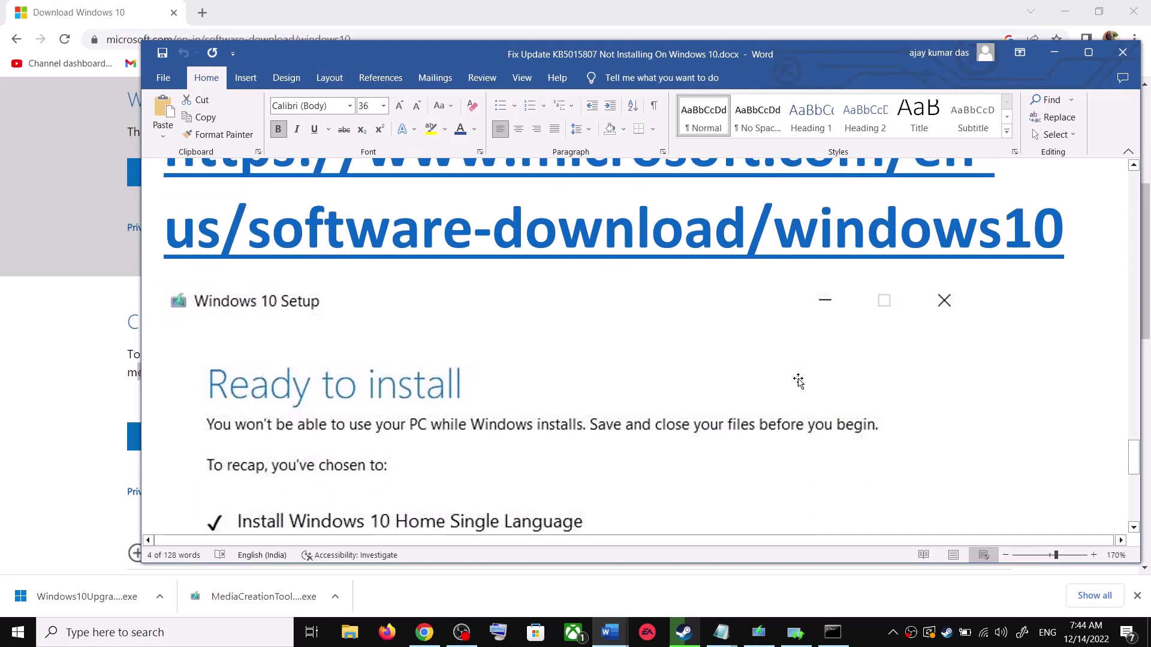
pyautogui.click(1087, 54)
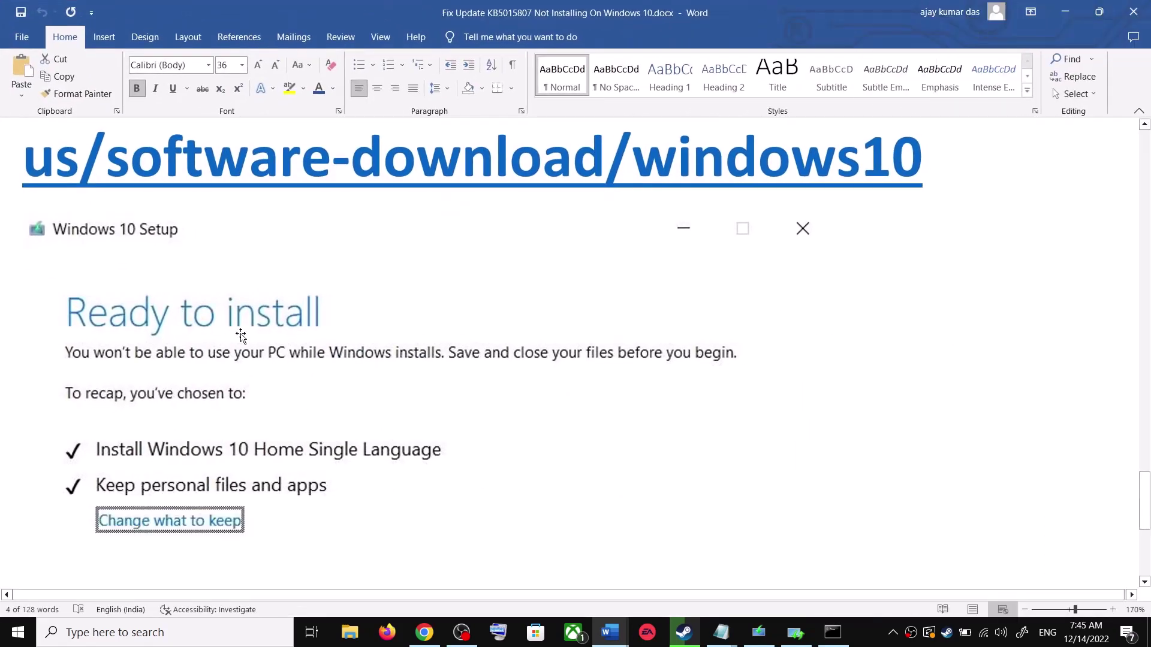
pyautogui.scroll(-3, 254, 335)
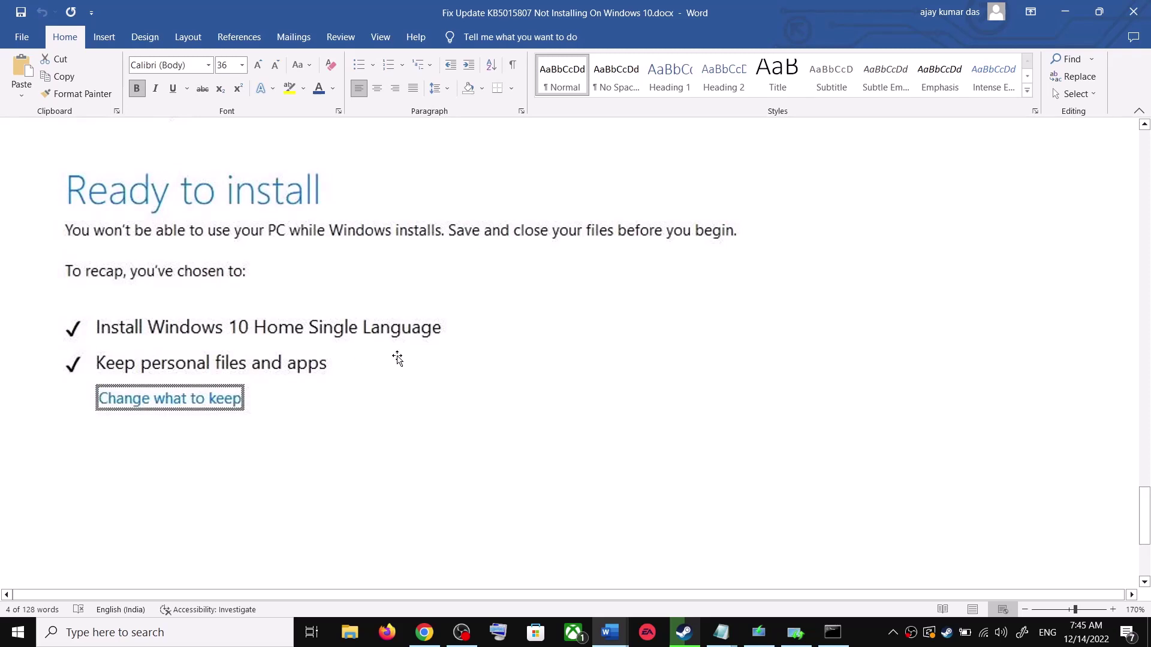
pyautogui.scroll(-2, 402, 363)
pyautogui.scroll(-4, 557, 451)
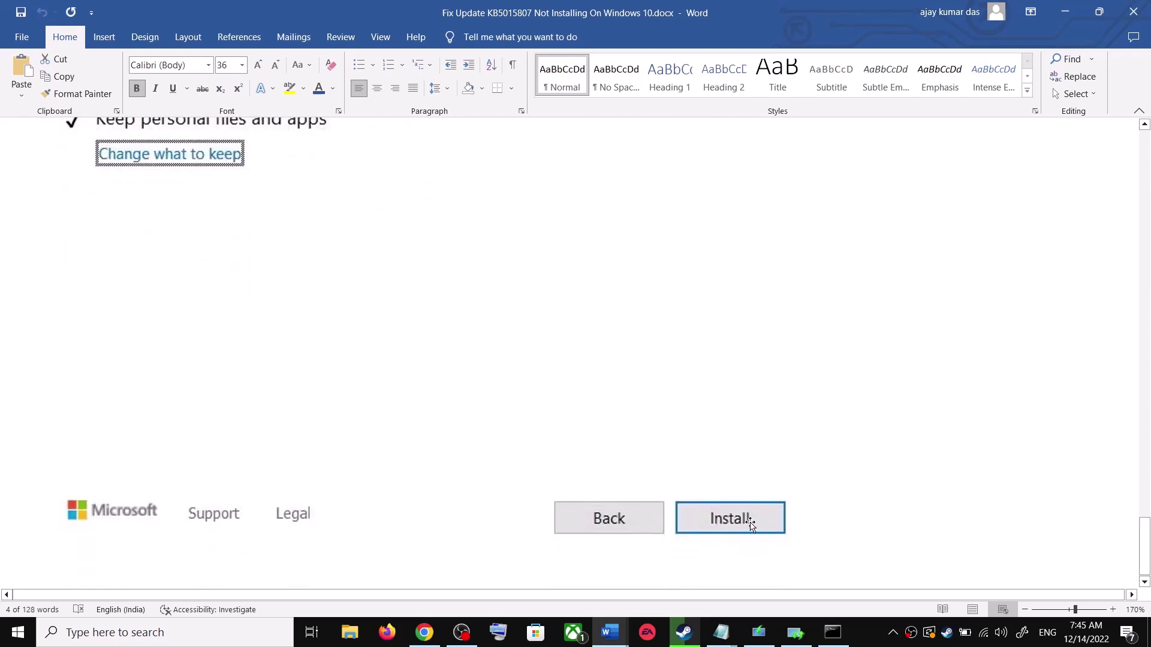
pyautogui.scroll(6, 584, 416)
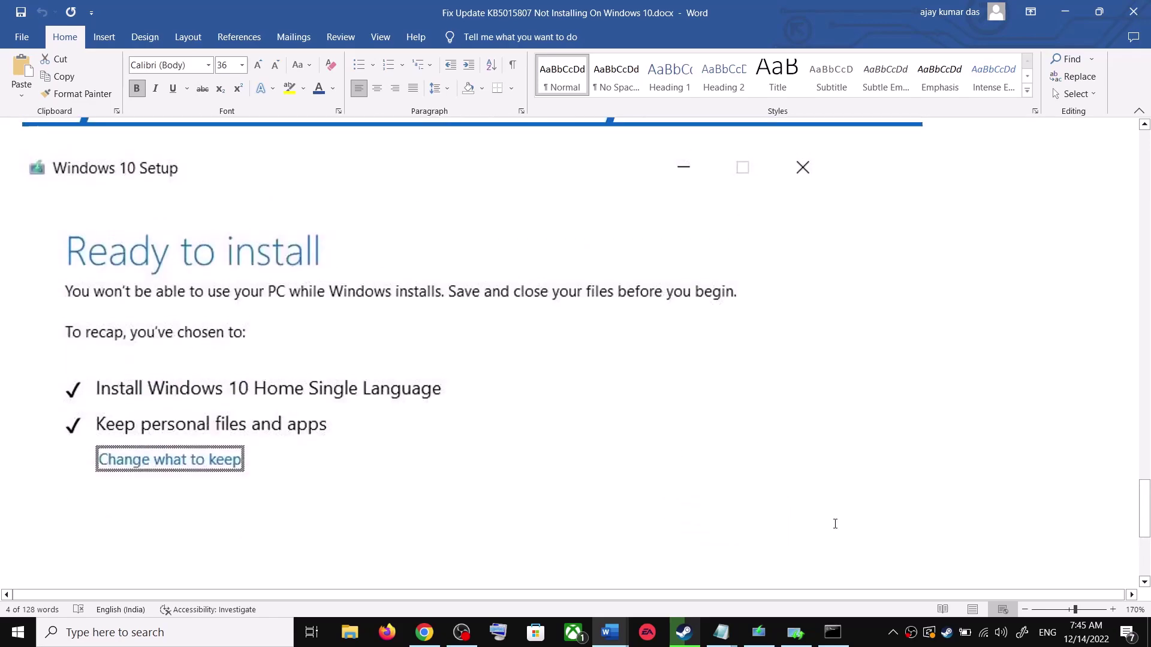
pyautogui.click(877, 635)
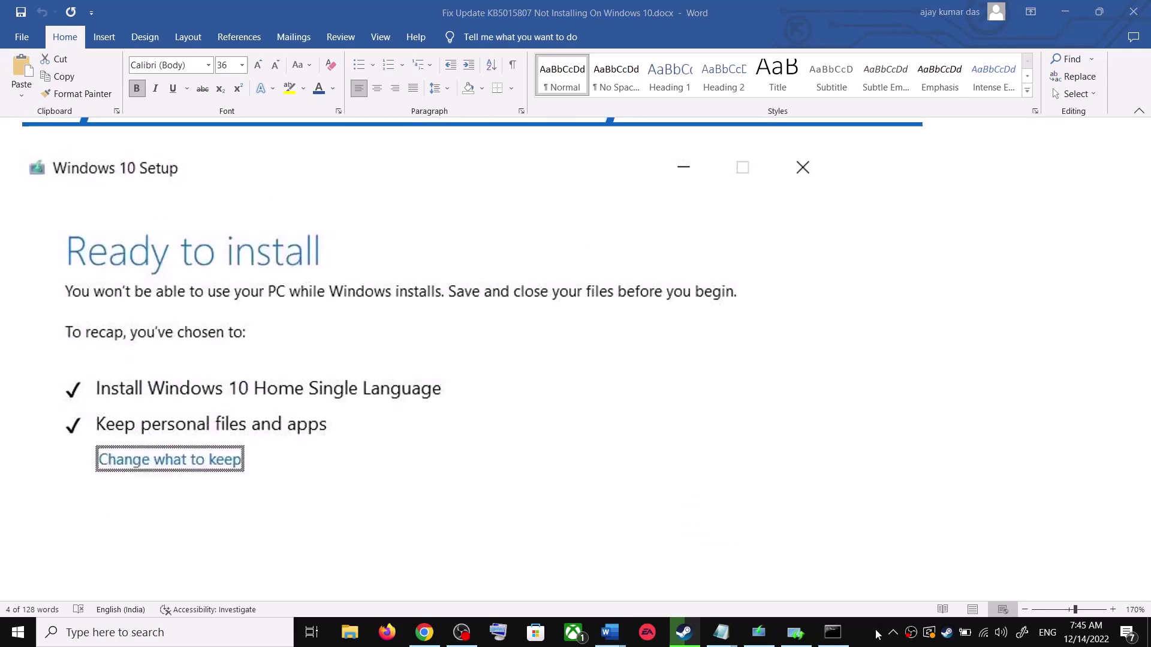